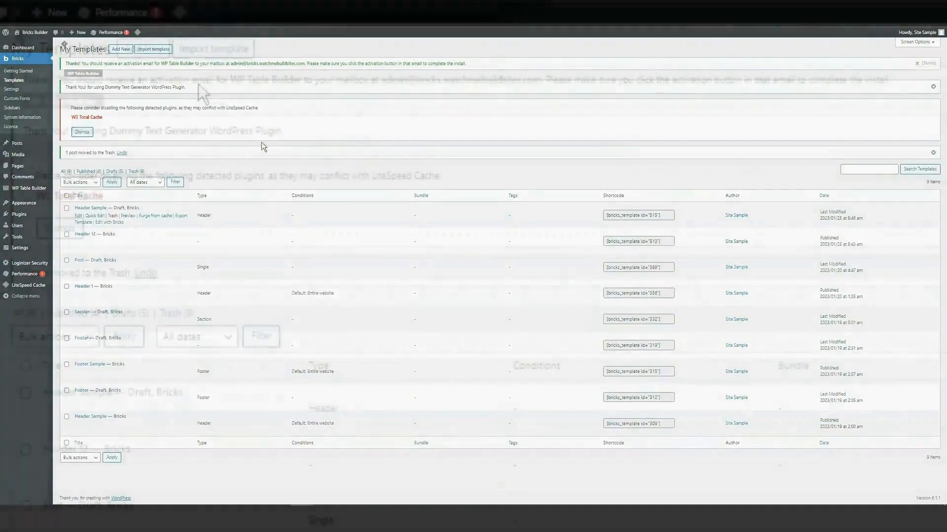
- Start a new template titled 'Single Post Template (Sample)' and set its type to Single
right_click(155, 53)
click(288, 30)
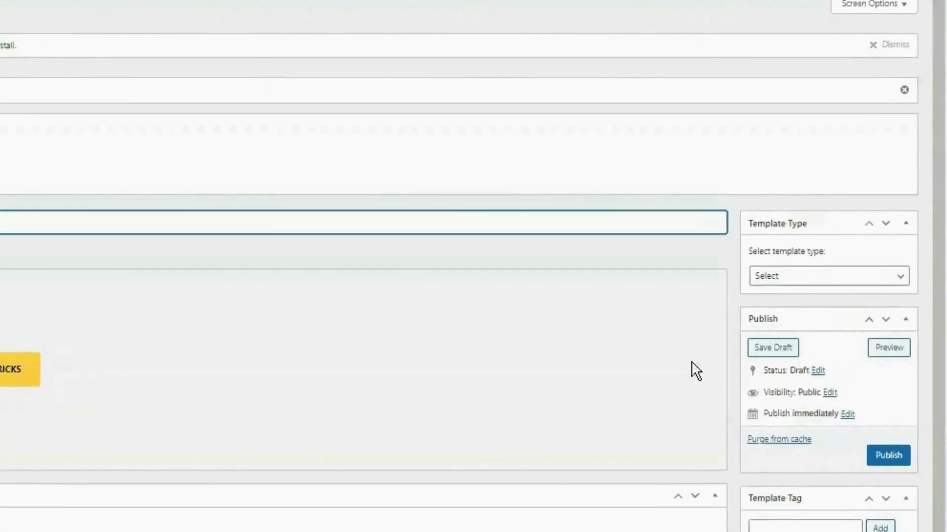
click(811, 280)
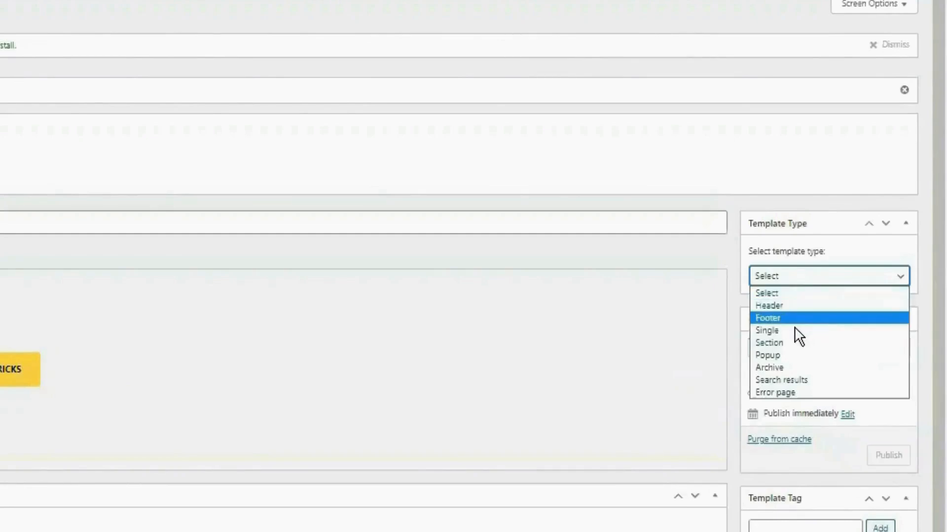
click(786, 330)
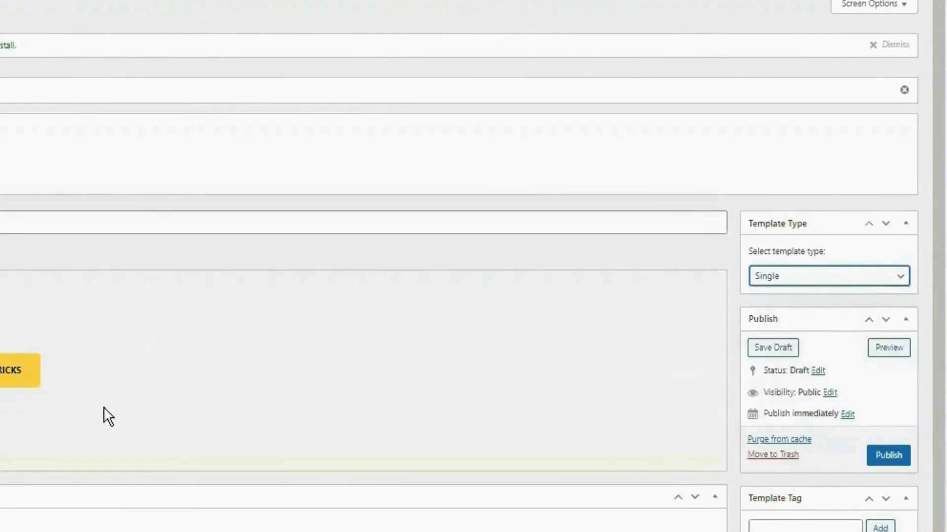
- Save the new template as a draft
click(772, 350)
click(772, 349)
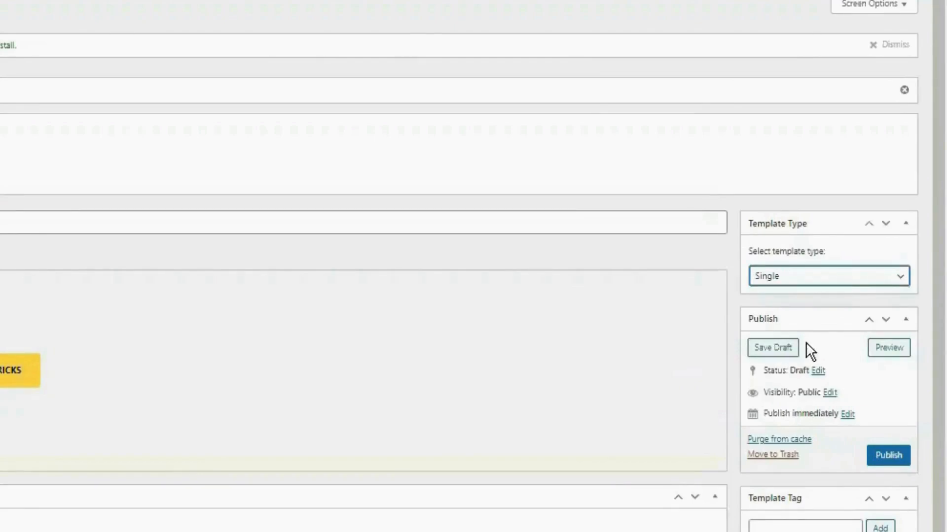
click(772, 348)
click(770, 348)
click(774, 349)
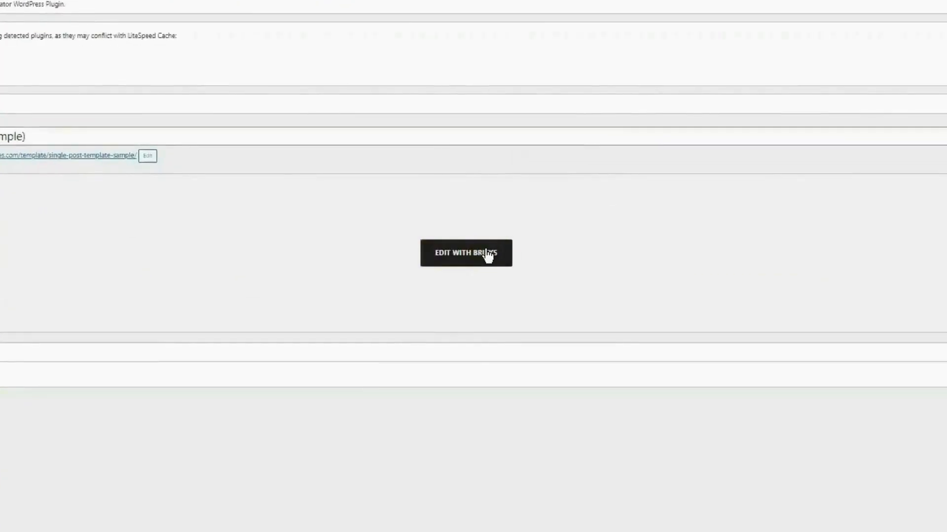
- Open the template in Bricks Builder, insert a Section with an inner Container, and select it
click(487, 255)
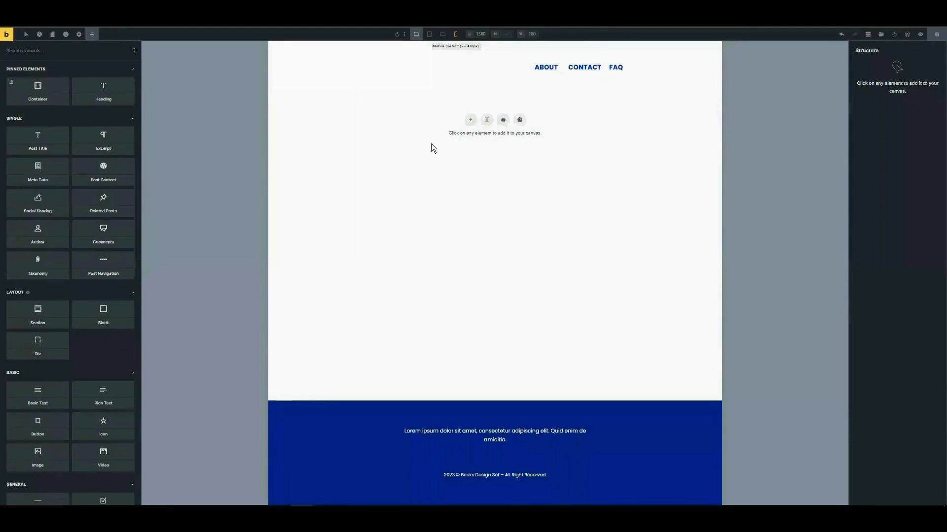
click(469, 120)
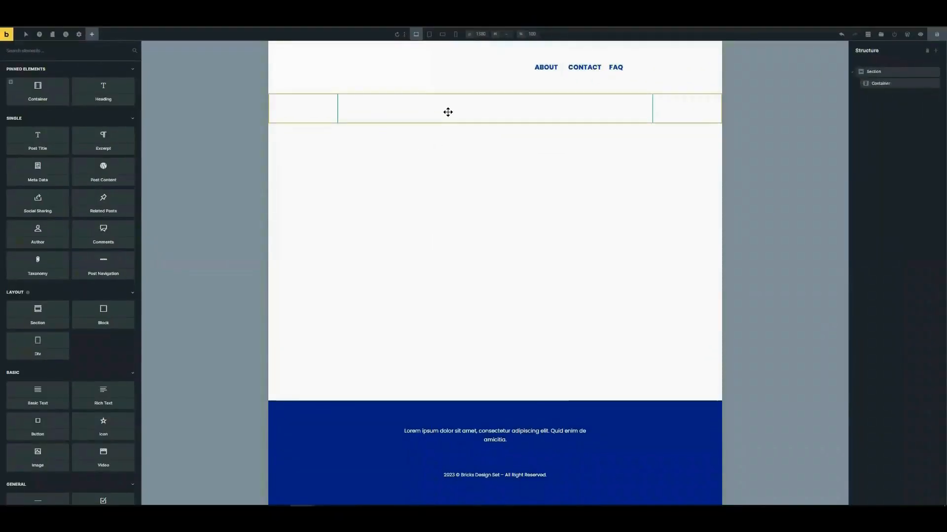
click(441, 125)
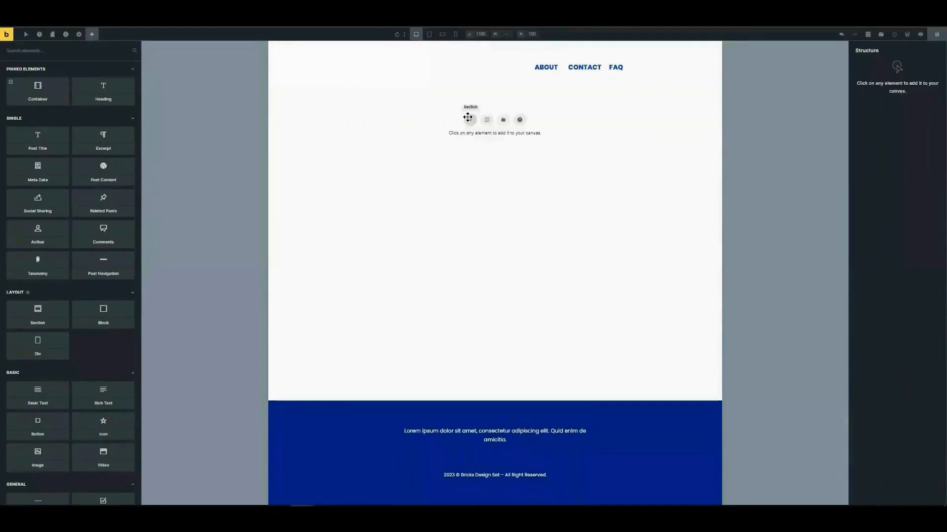
click(469, 120)
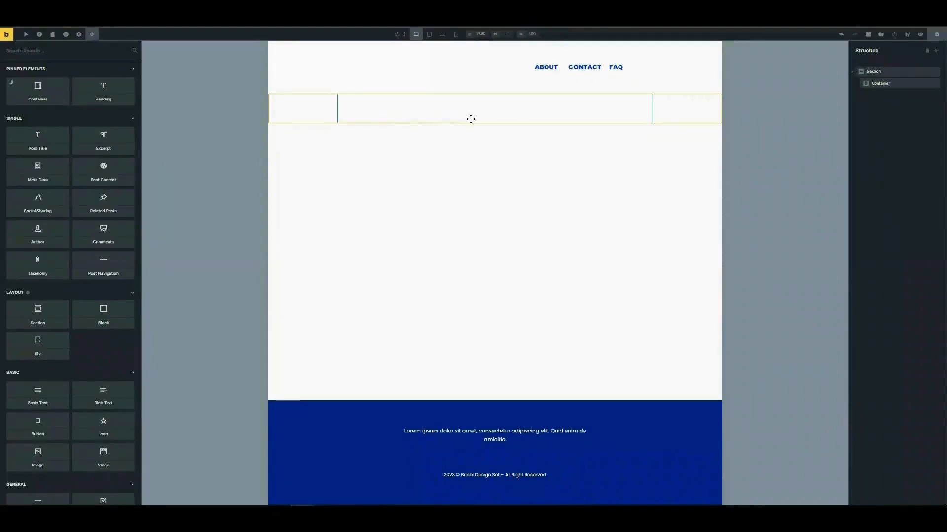
click(448, 112)
click(466, 116)
click(448, 112)
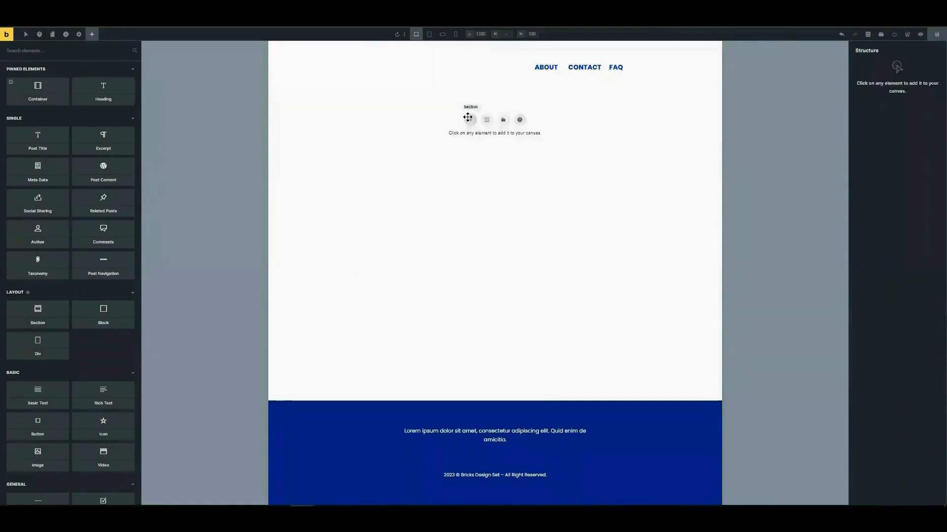
click(467, 118)
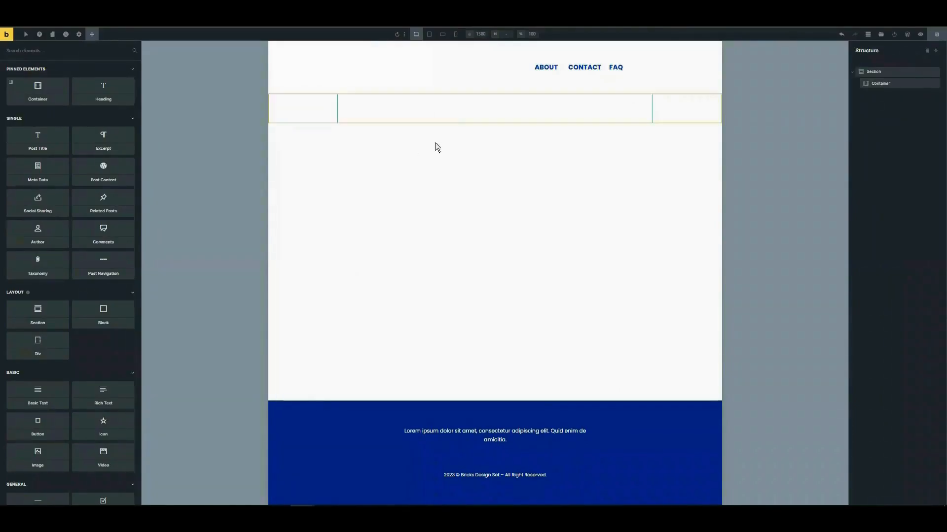
click(447, 112)
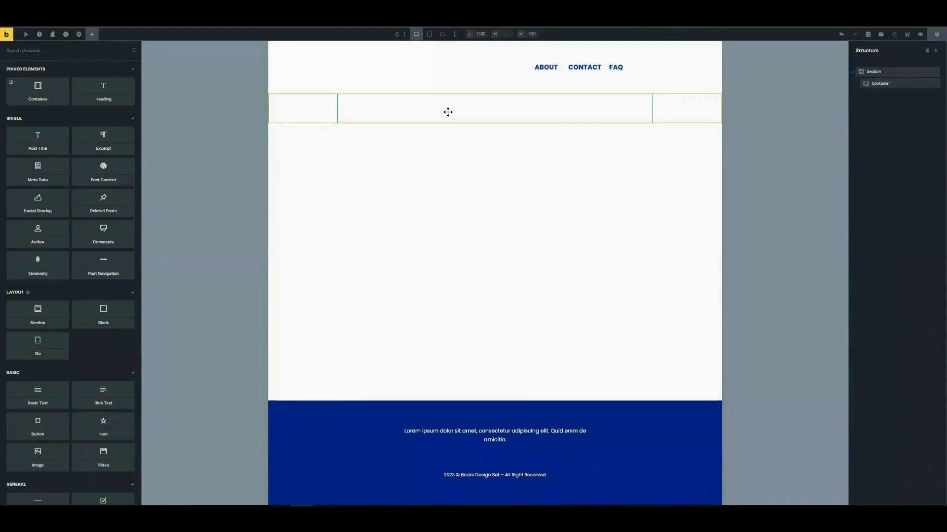
click(448, 112)
click(448, 112)
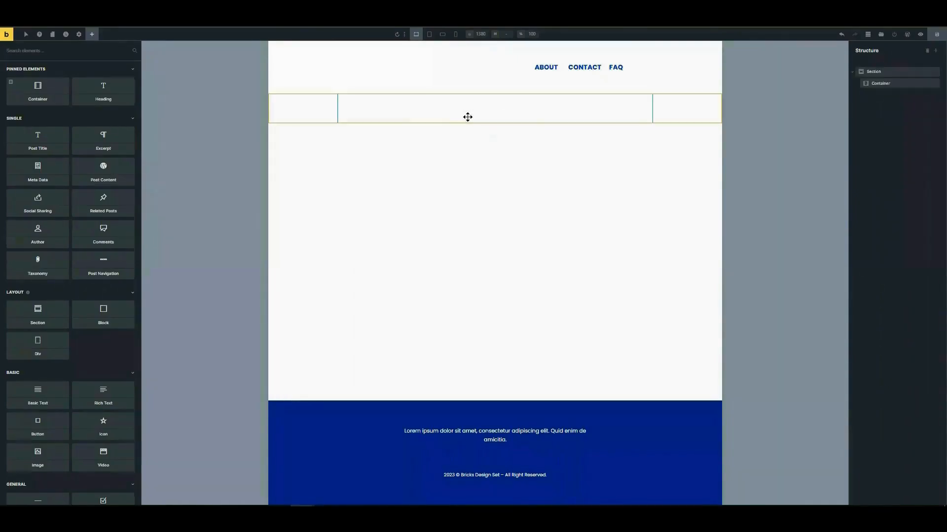
click(448, 112)
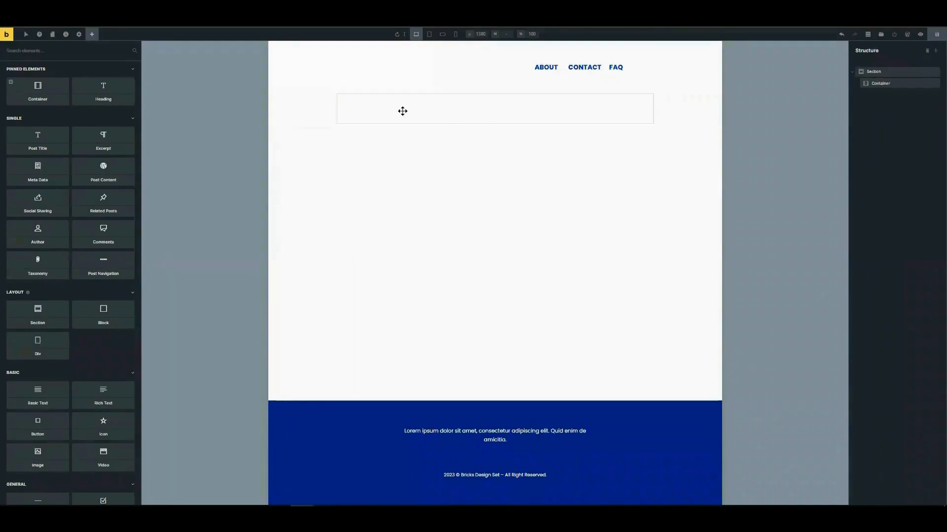
- Add a Post Title inside the container and set its Align self to Center
click(448, 112)
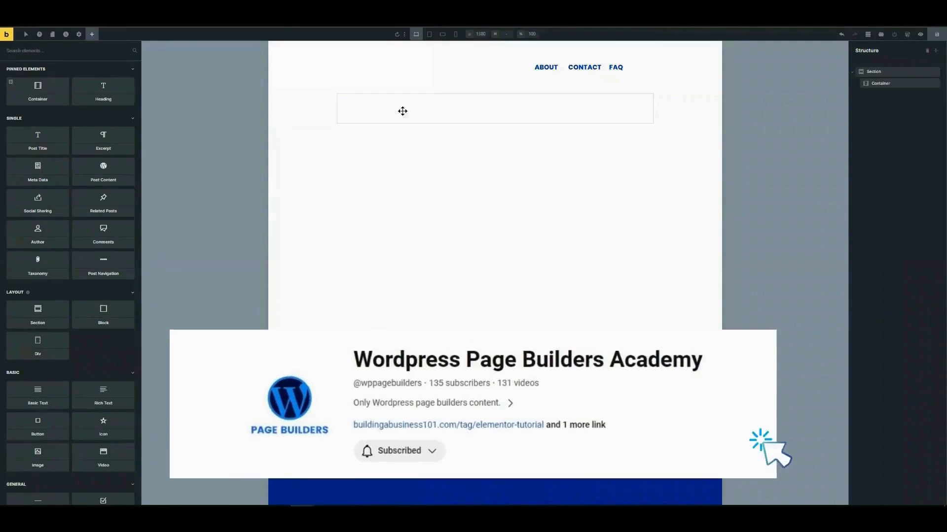
click(448, 112)
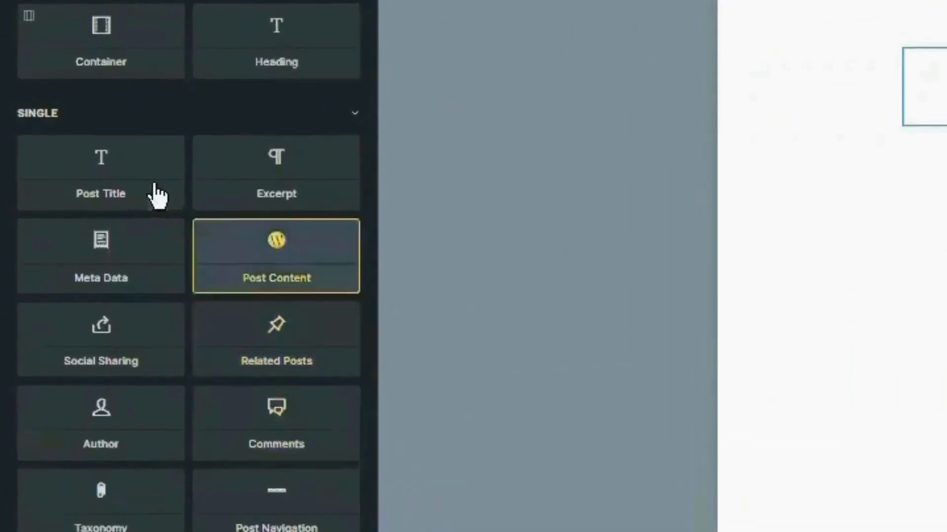
click(101, 168)
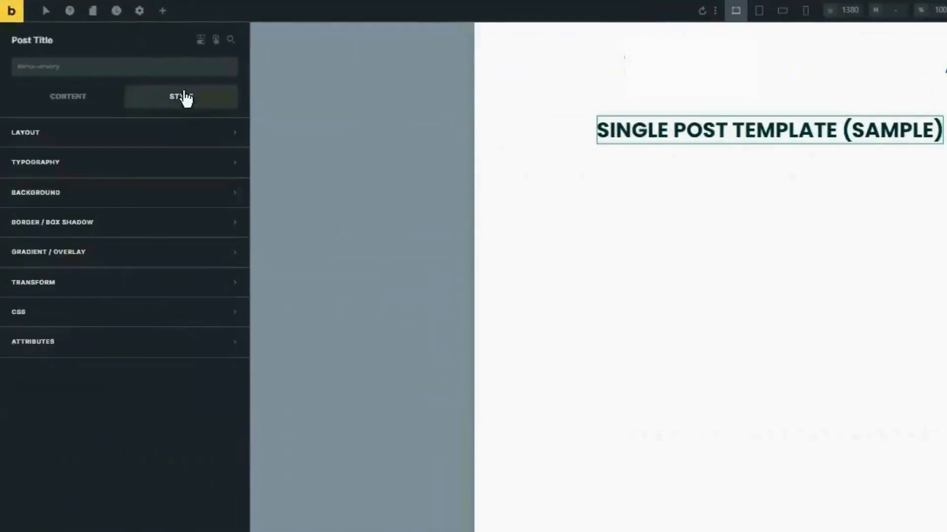
click(175, 139)
scroll(52, 406, down, 1)
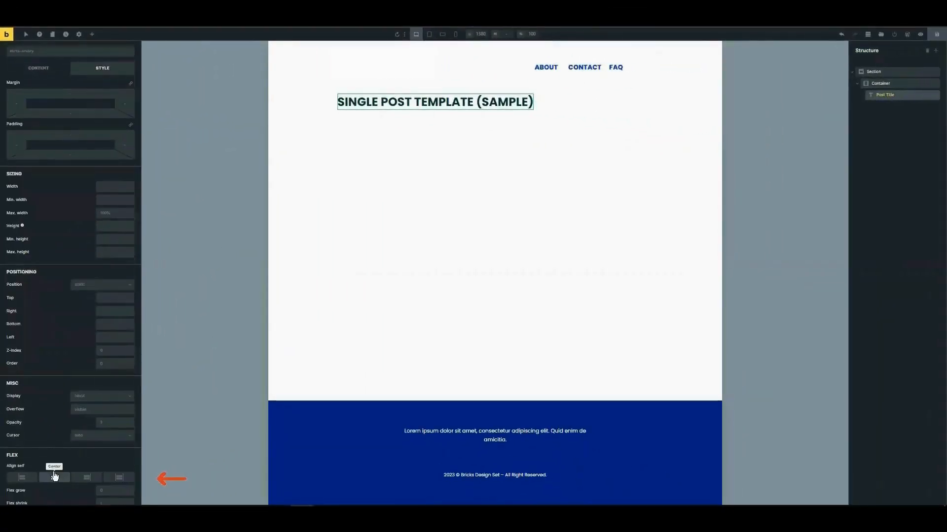
click(54, 478)
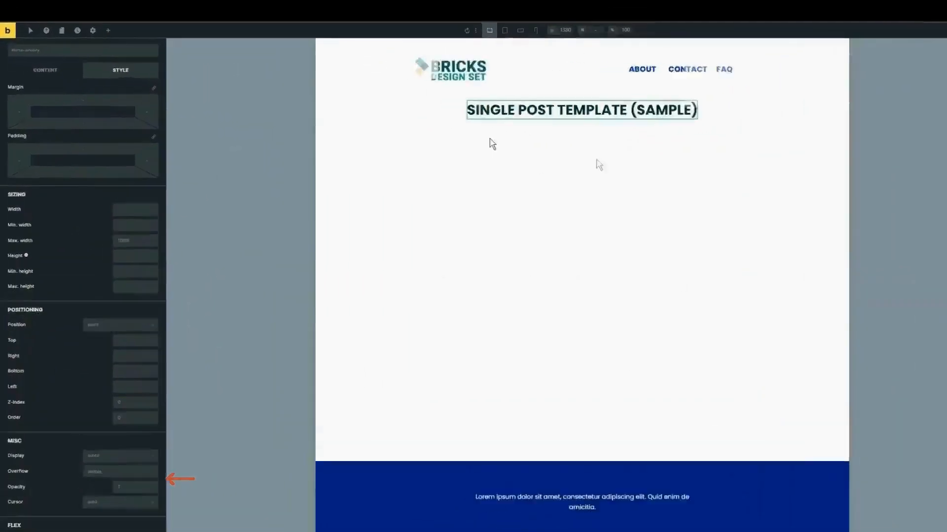
- Add a Container below the post title and set its width to 1000
click(108, 30)
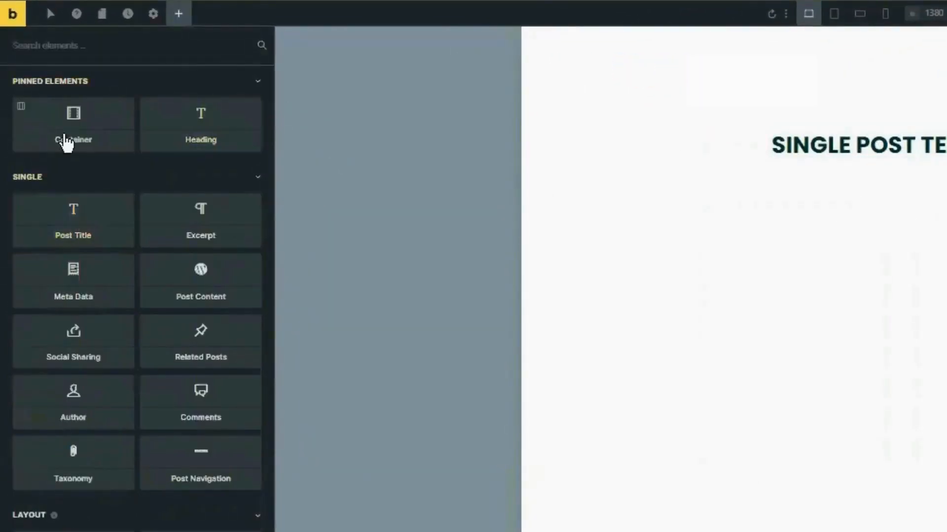
click(68, 130)
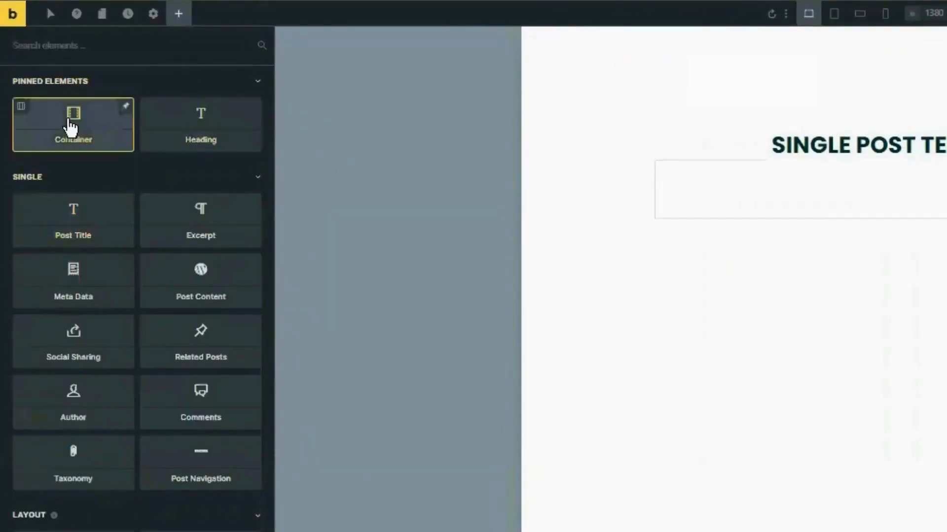
click(470, 124)
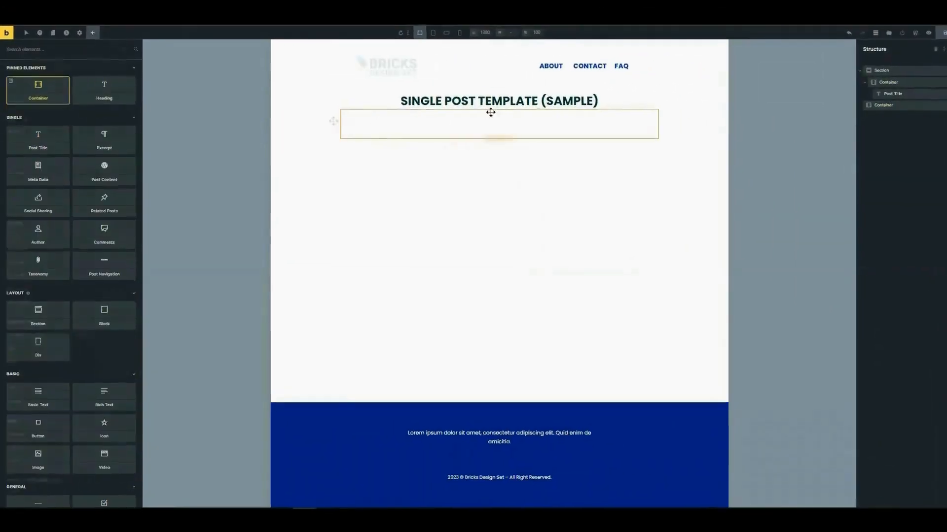
click(491, 119)
click(294, 281)
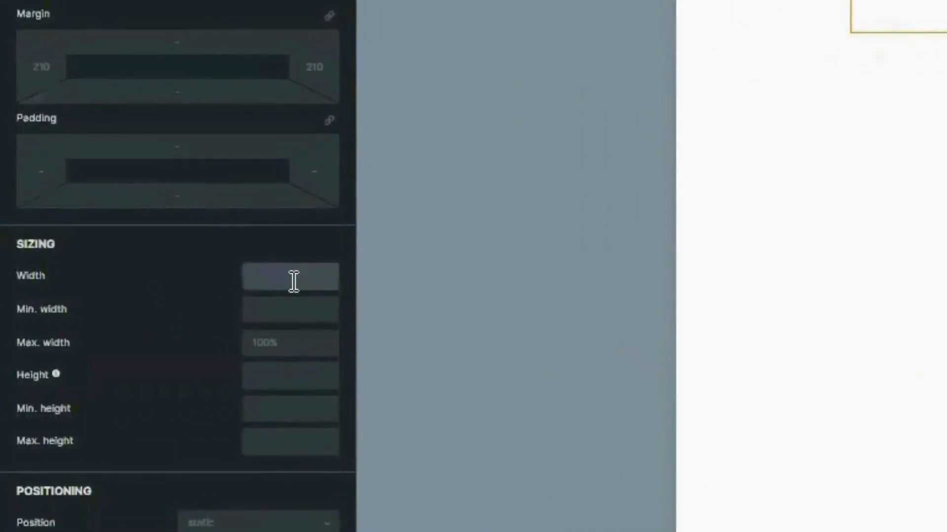
text(1000)
key(Return)
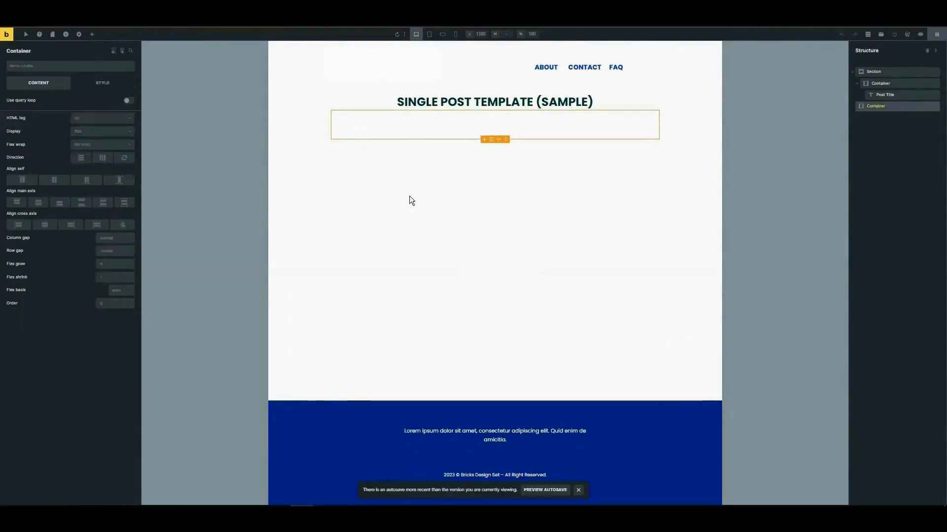
click(92, 34)
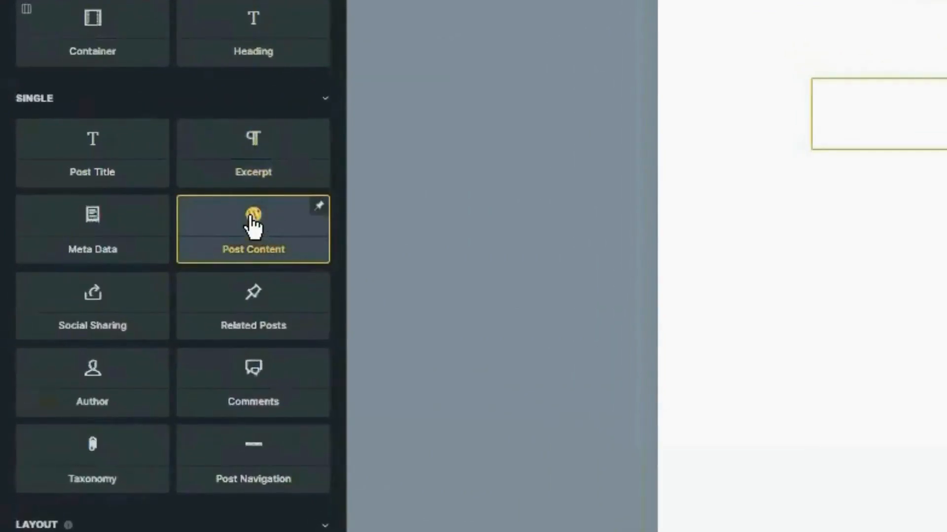
- Insert a Post Content element into the second container and show its Style > Layout settings
click(252, 225)
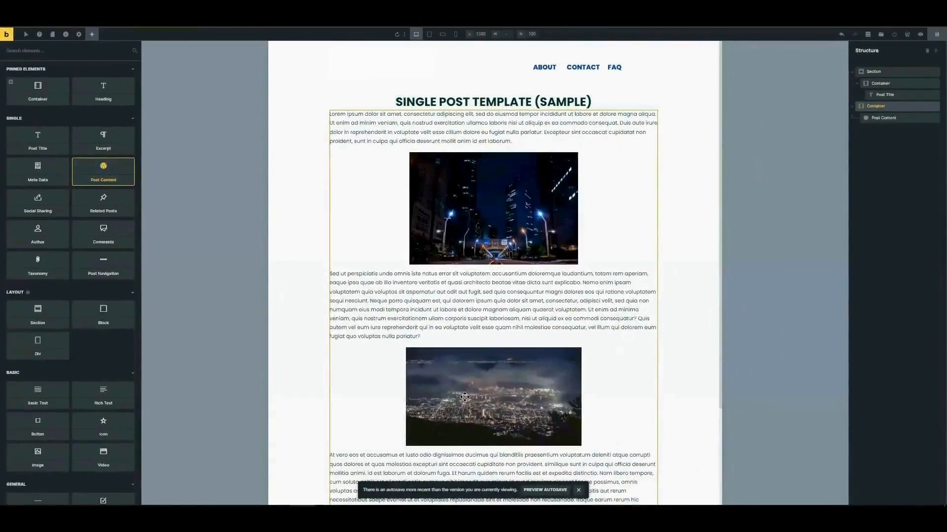
scroll(472, 197, down, 3)
scroll(481, 170, up, 3)
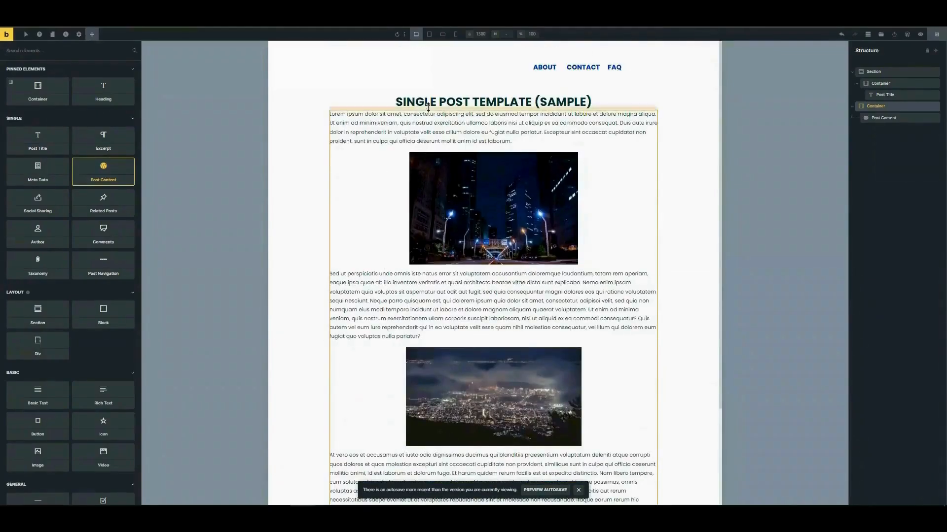
click(353, 122)
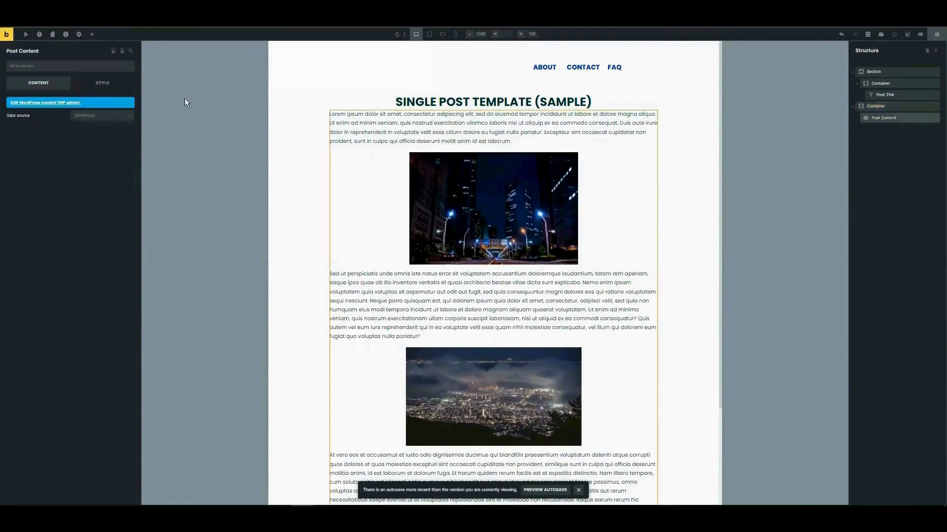
click(110, 84)
click(91, 105)
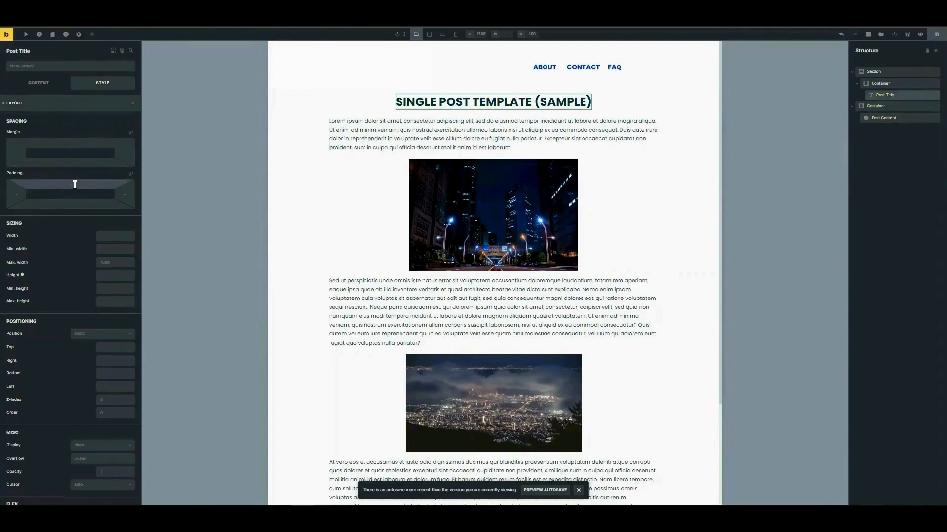
- Give the post title 30 top and bottom padding
click(75, 184)
text(30)
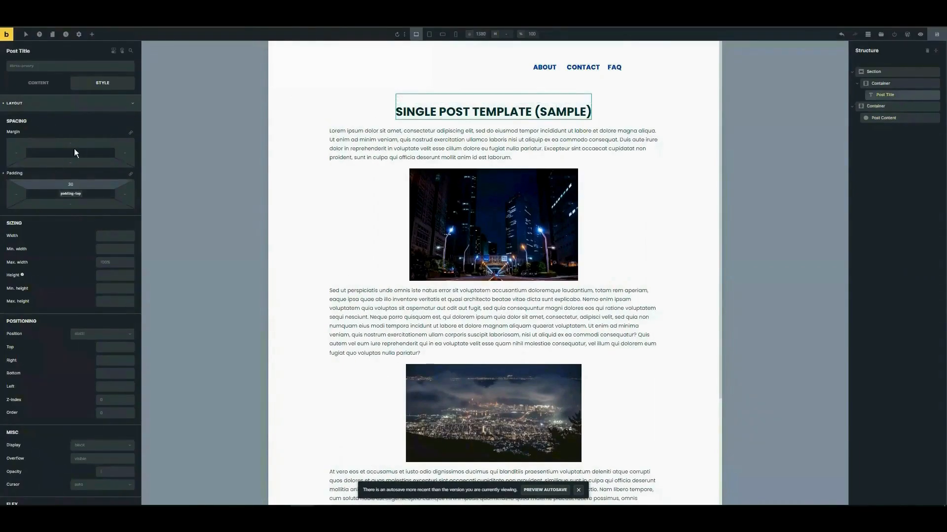
click(79, 200)
text(30)
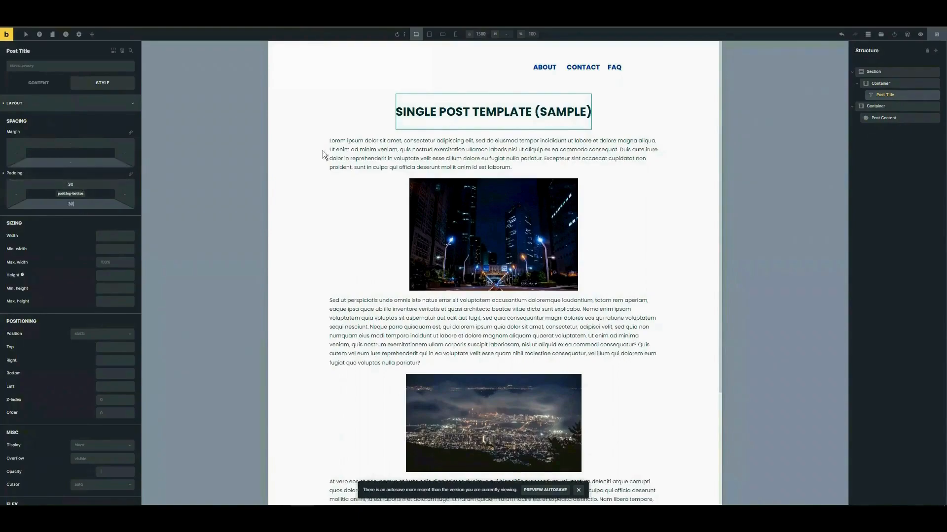
- Clear the top padding of the container holding the post content
click(457, 154)
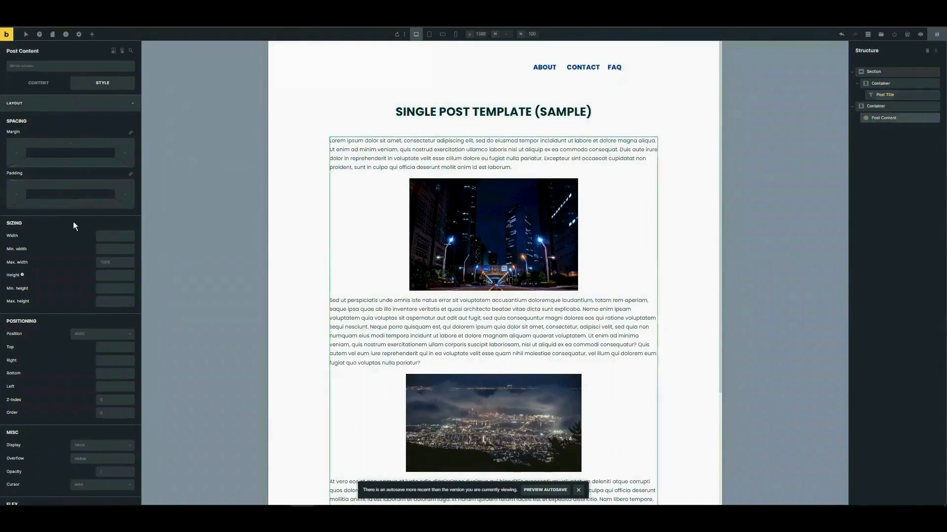
click(876, 106)
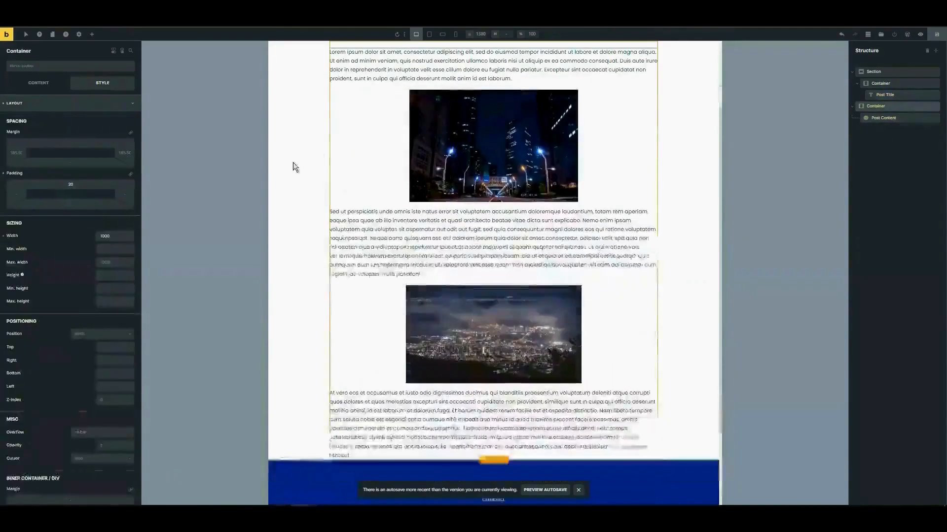
double_click(71, 185)
key(BackSpace)
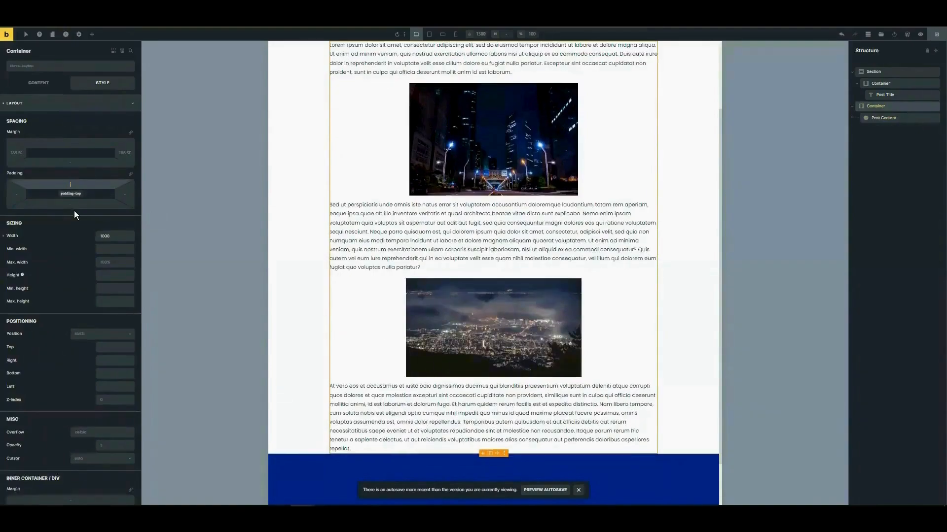
scroll(628, 243, up, 2)
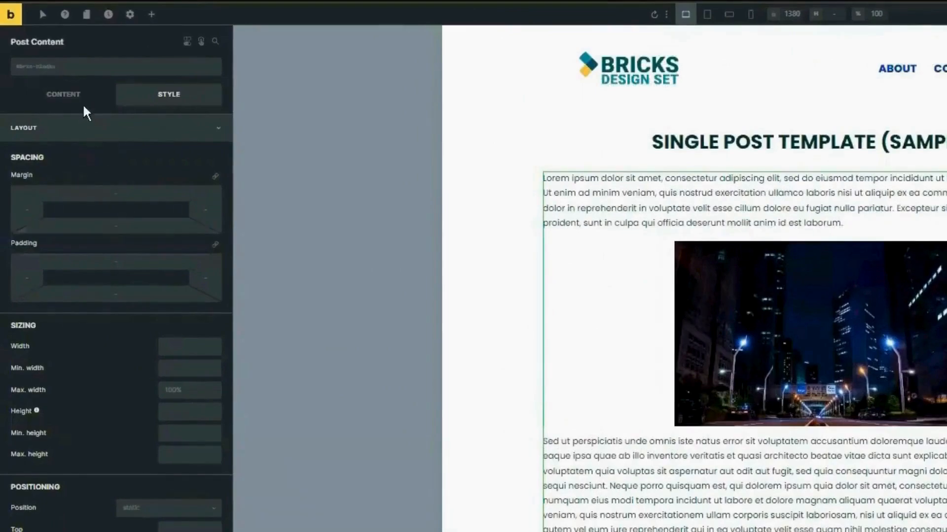
- Set the post content text colour to dark teal #003134 under Typography
click(160, 127)
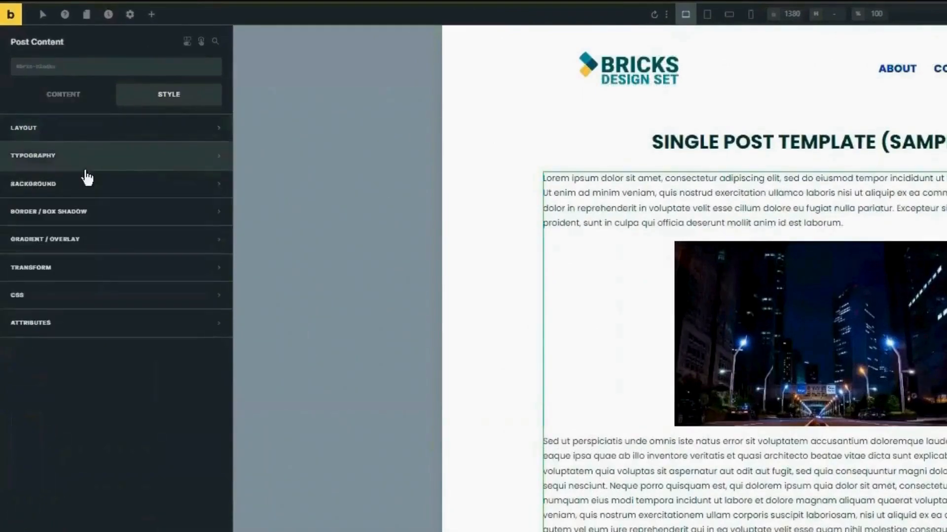
click(131, 157)
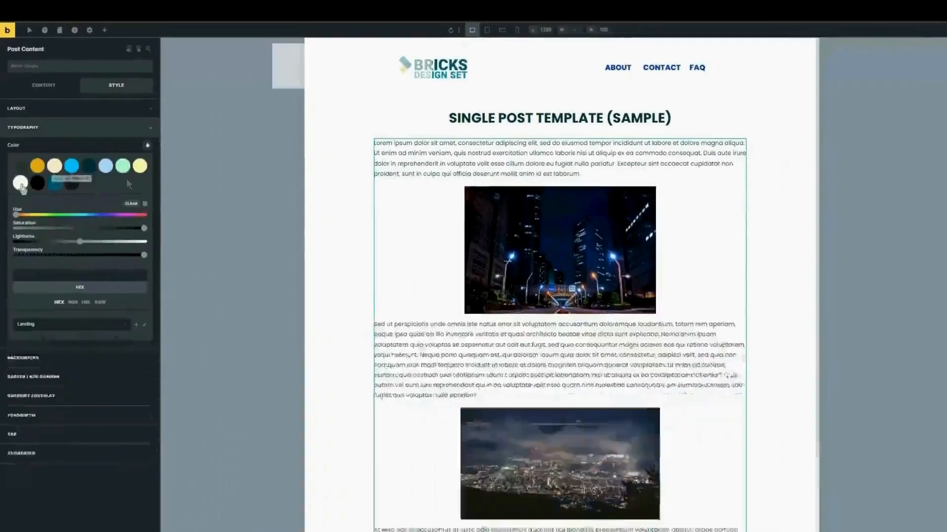
click(78, 156)
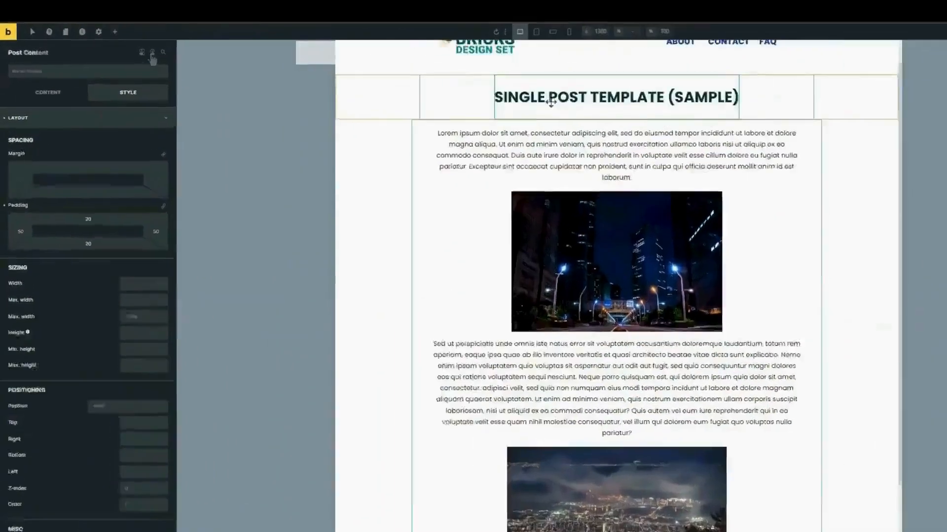
click(92, 34)
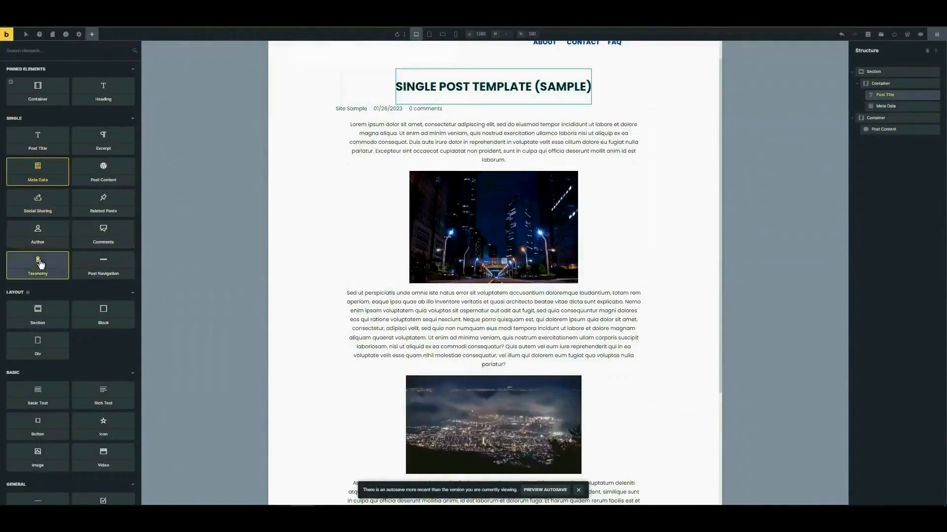
- Add an Author element below the post title and set the header container's Align cross axis to Center
click(44, 232)
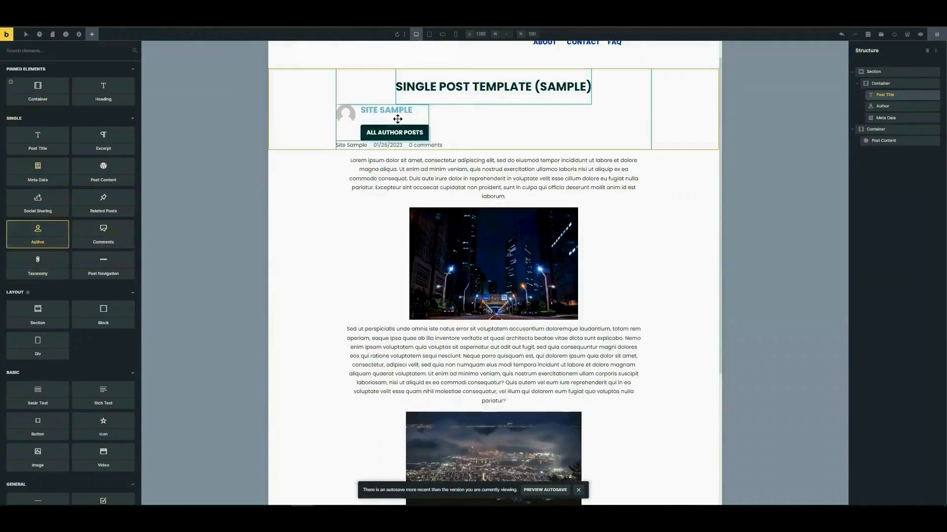
click(396, 119)
click(345, 86)
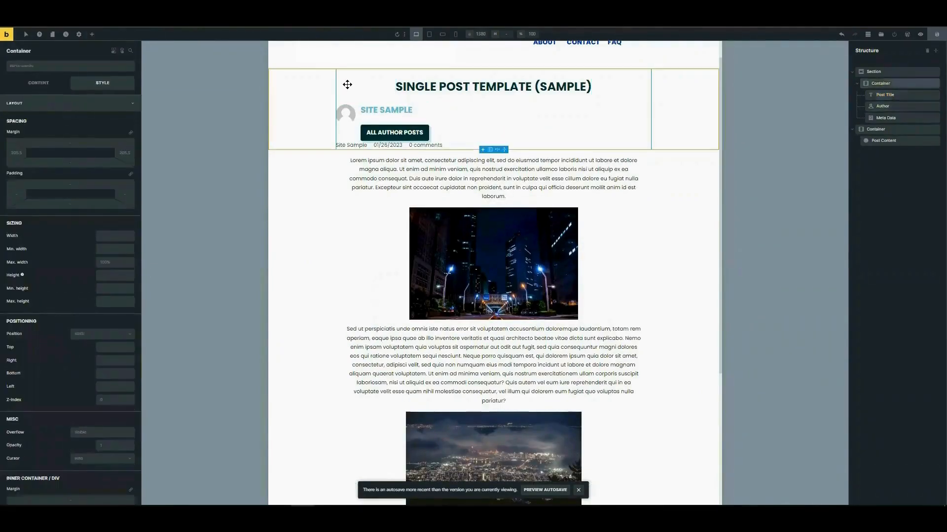
click(38, 83)
click(45, 226)
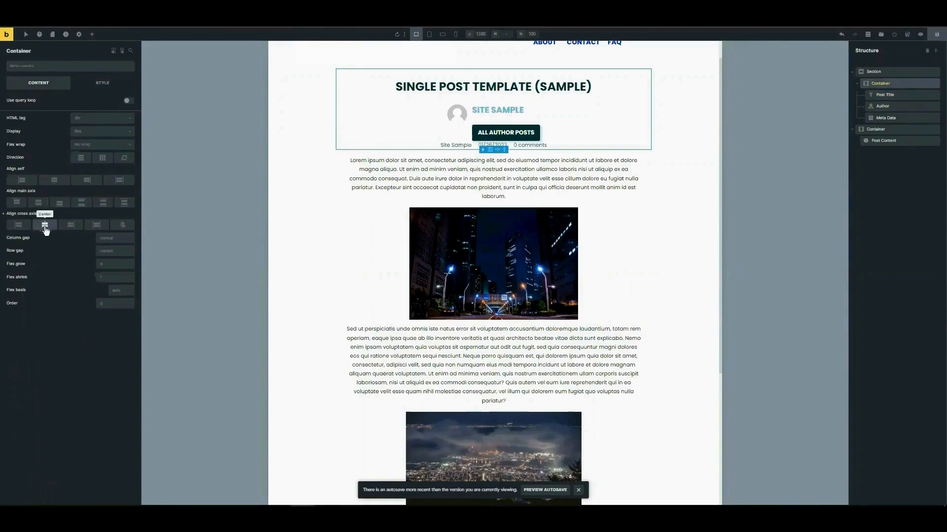
- Give the Author and Meta Data elements 30 bottom padding each
click(466, 113)
click(102, 82)
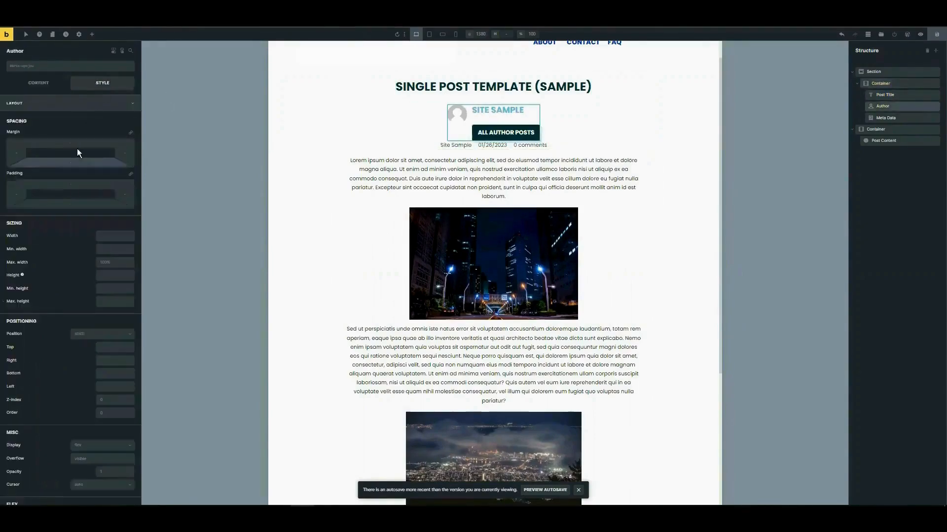
click(70, 203)
text(30)
click(478, 156)
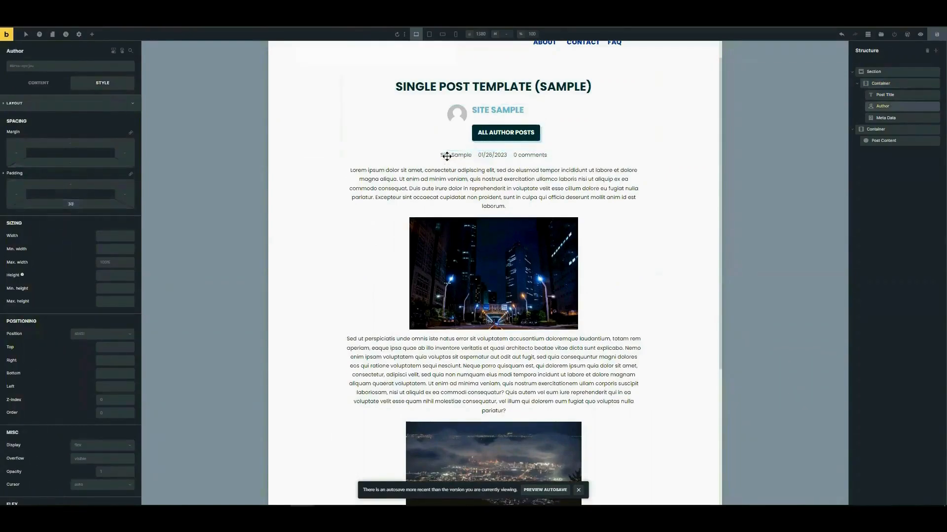
click(70, 204)
text(30)
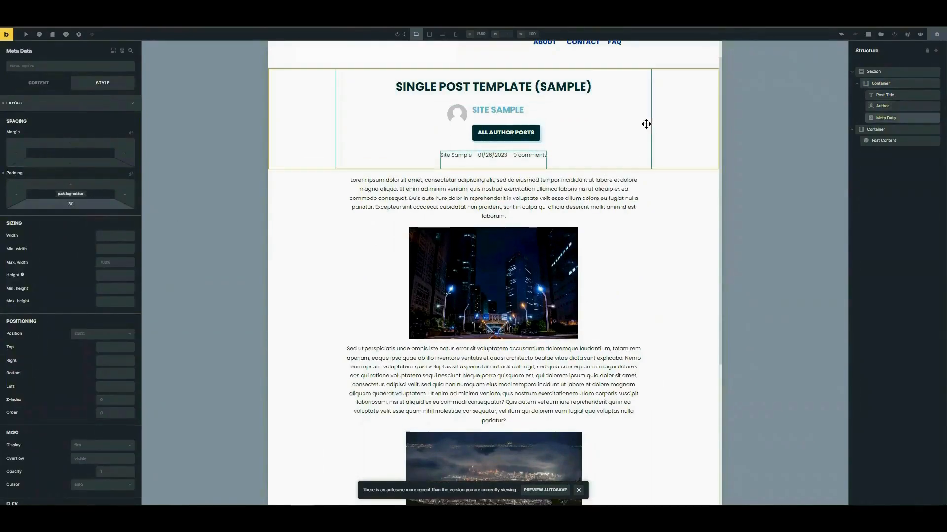
scroll(599, 170, down, 4)
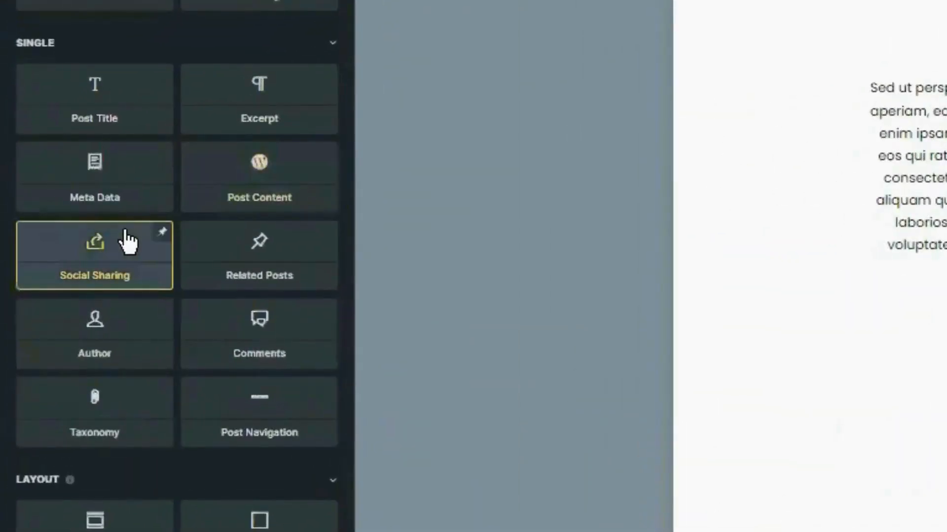
- Add a Social Sharing bar centred on the main axis with 30 top and bottom margin
click(128, 241)
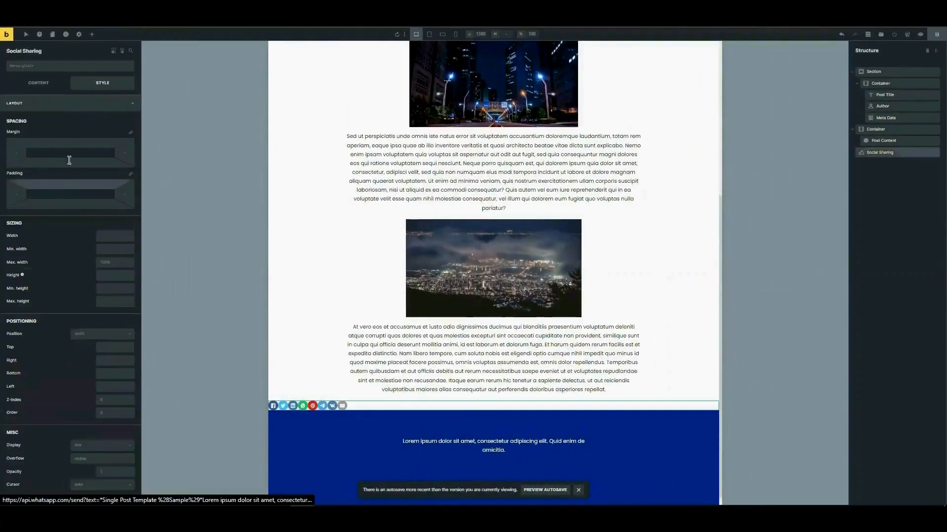
scroll(59, 161, down, 5)
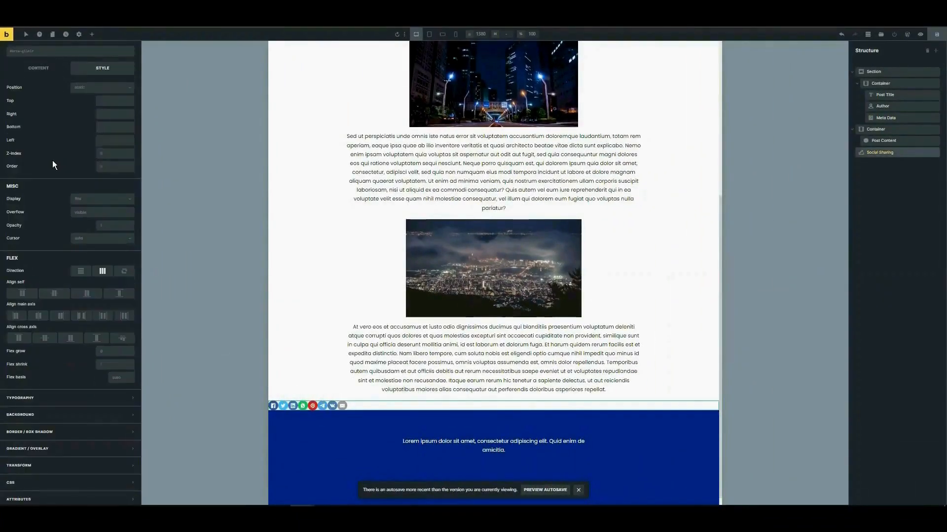
click(41, 317)
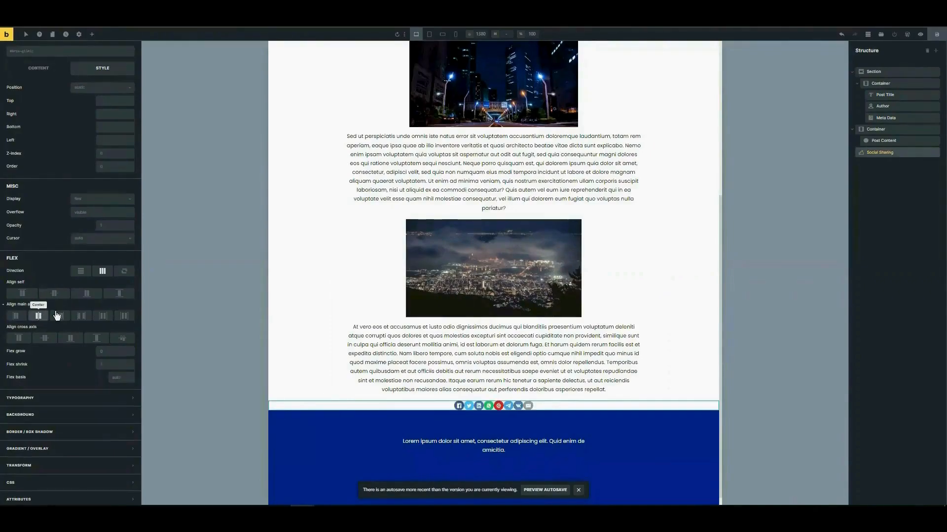
click(473, 406)
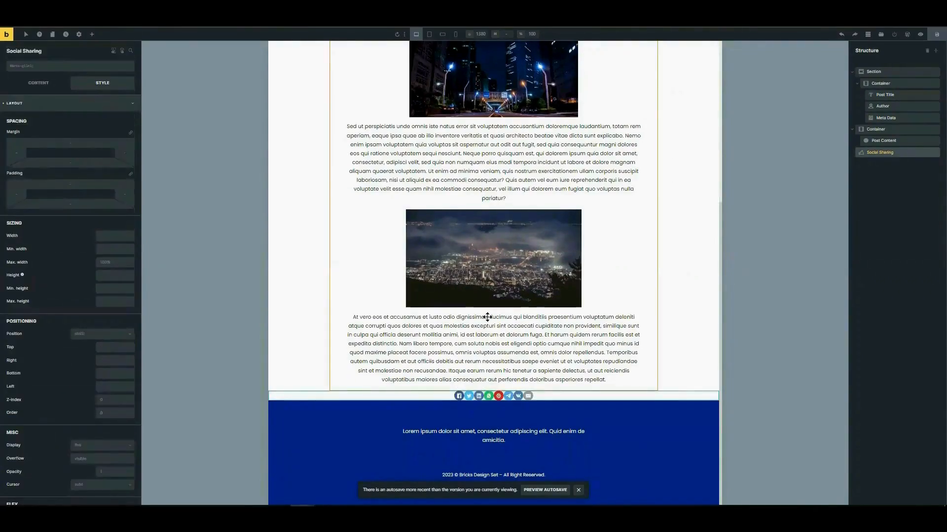
click(81, 144)
text(30)
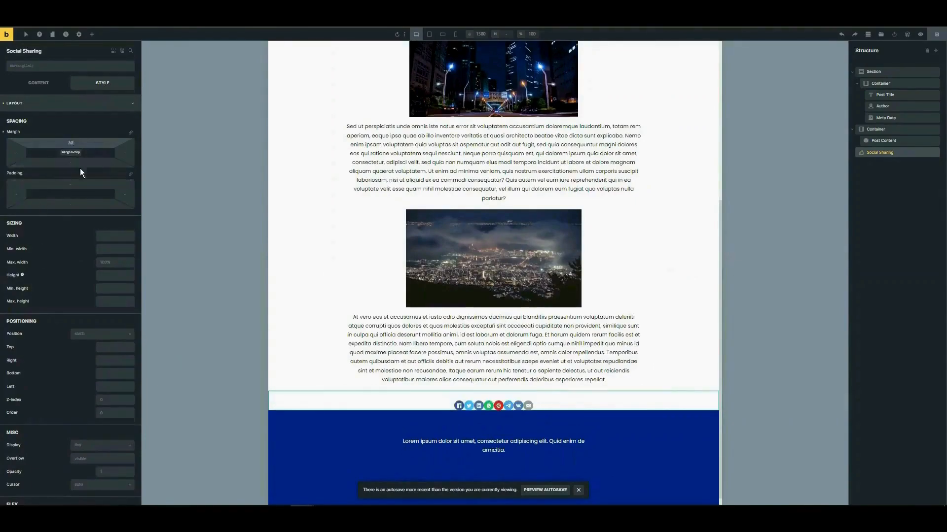
click(82, 164)
text(30)
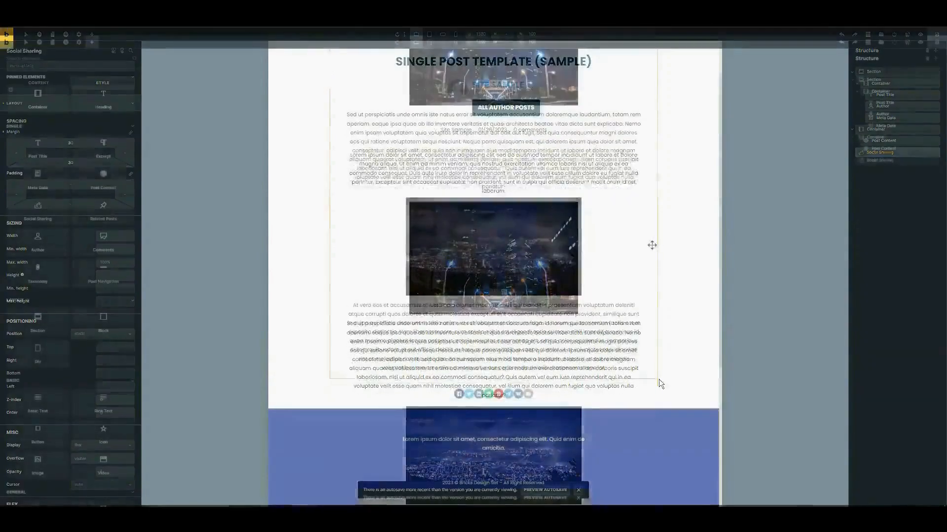
- Add a new Container below the Social Sharing bar
click(344, 399)
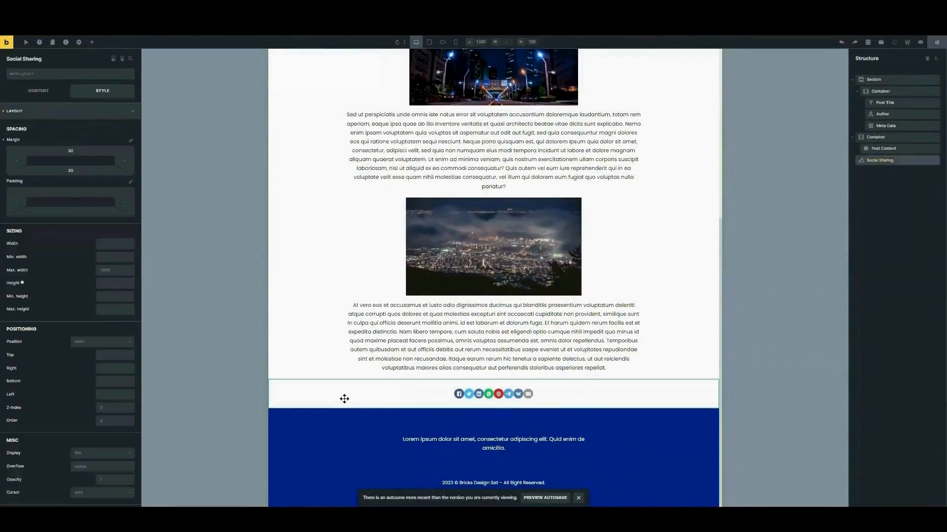
click(92, 43)
click(50, 94)
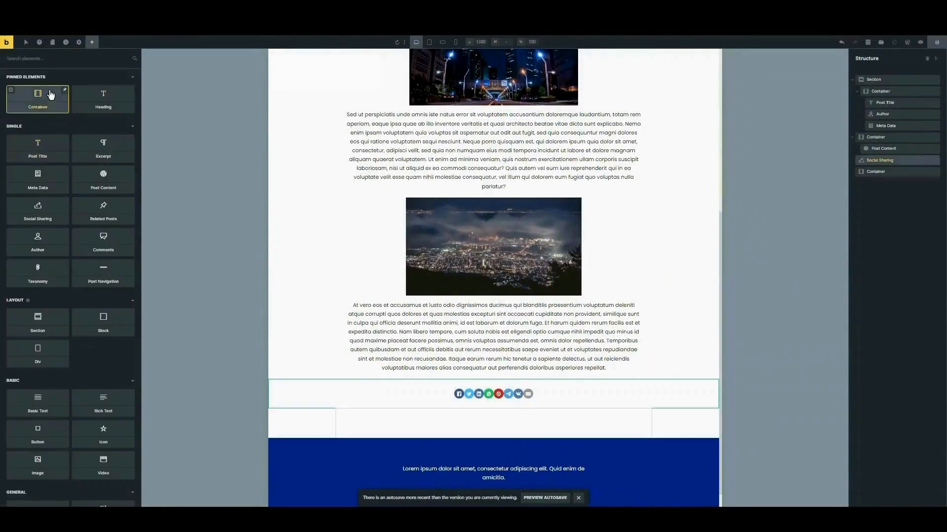
- Place a Related Posts element inside the new container, showing three post cards
click(355, 430)
click(92, 42)
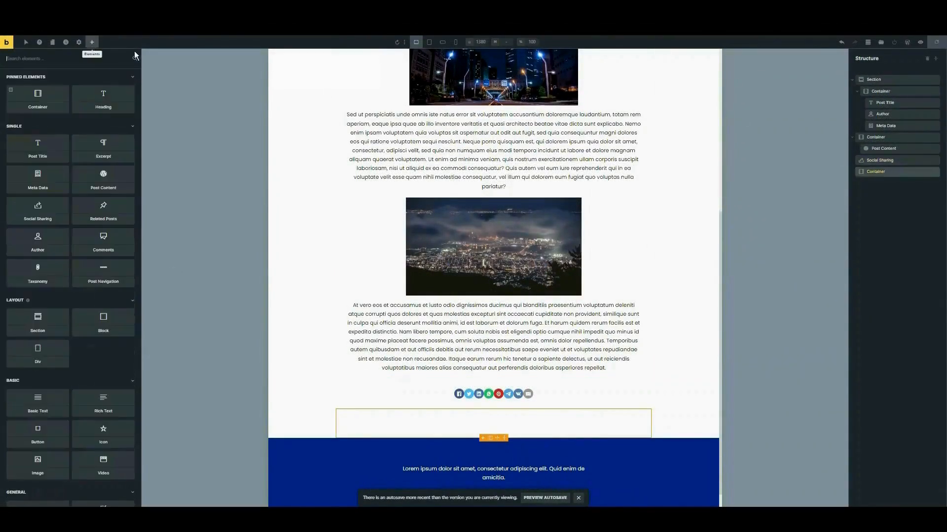
click(242, 200)
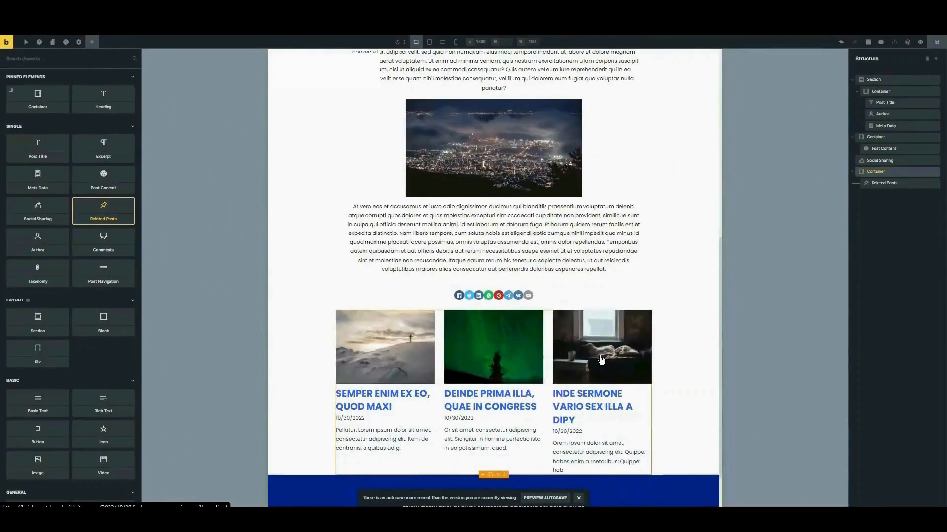
scroll(623, 381, up, 6)
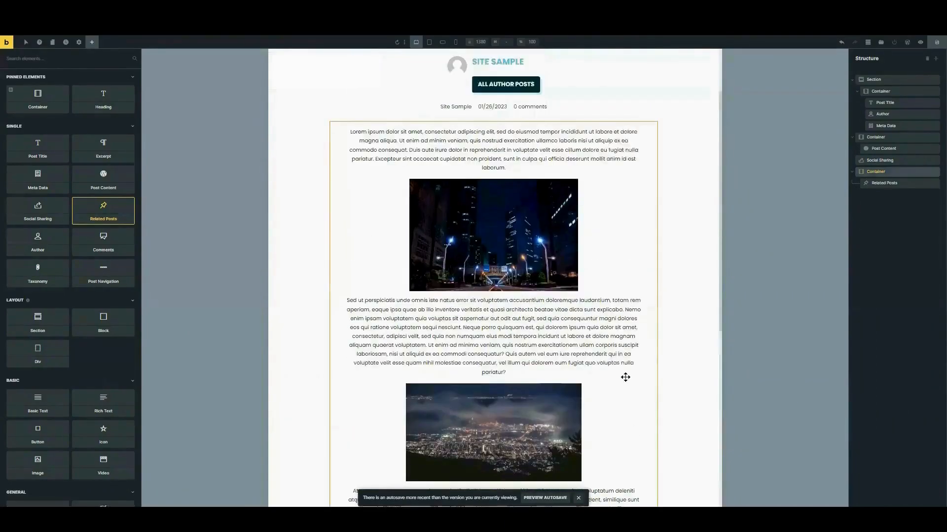
scroll(581, 166, down, 8)
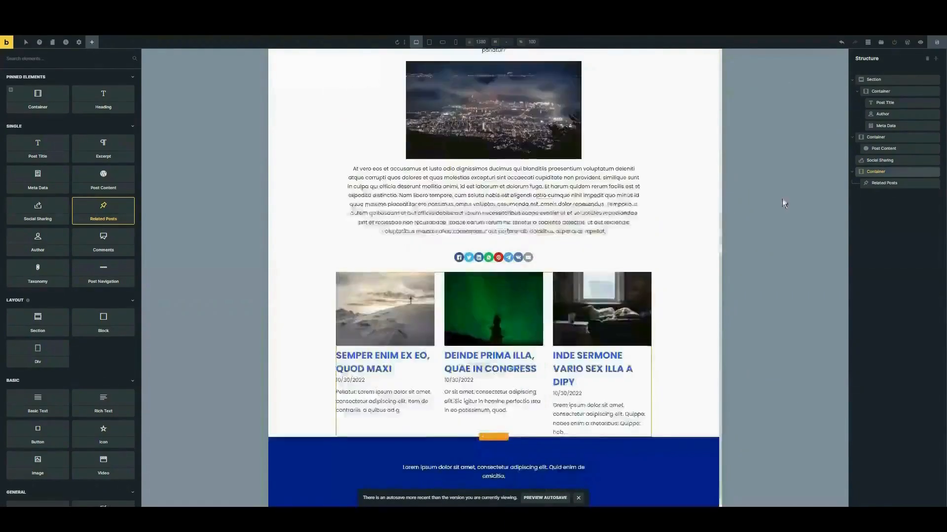
click(873, 185)
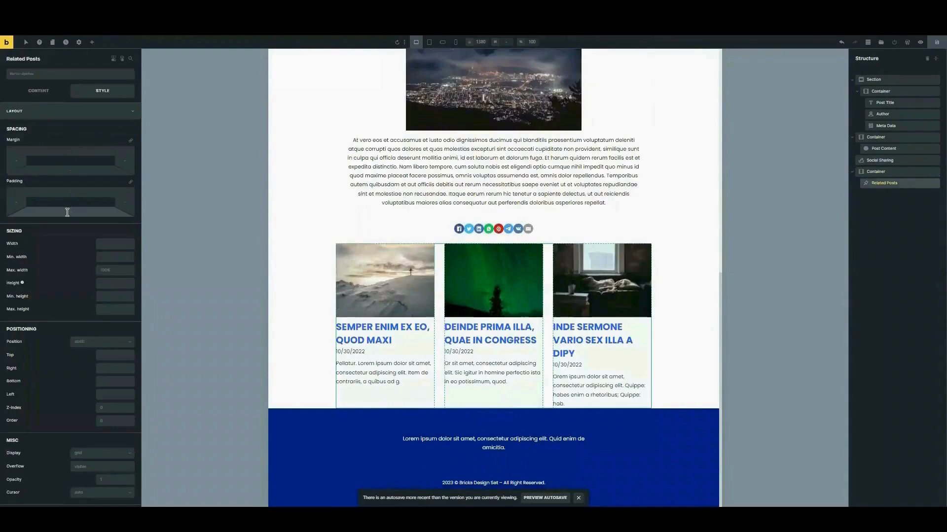
- Set the related posts query to the Posts type with a maximum of 3 related posts
click(42, 97)
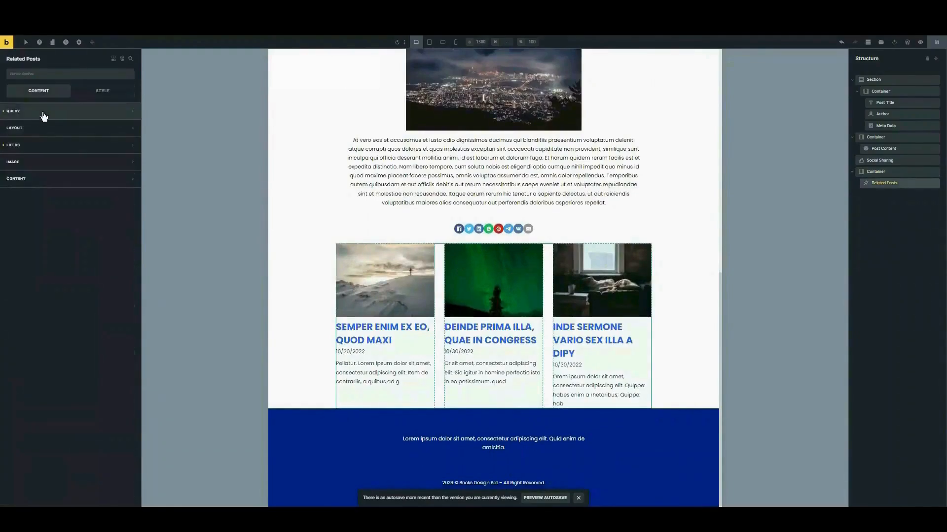
click(78, 129)
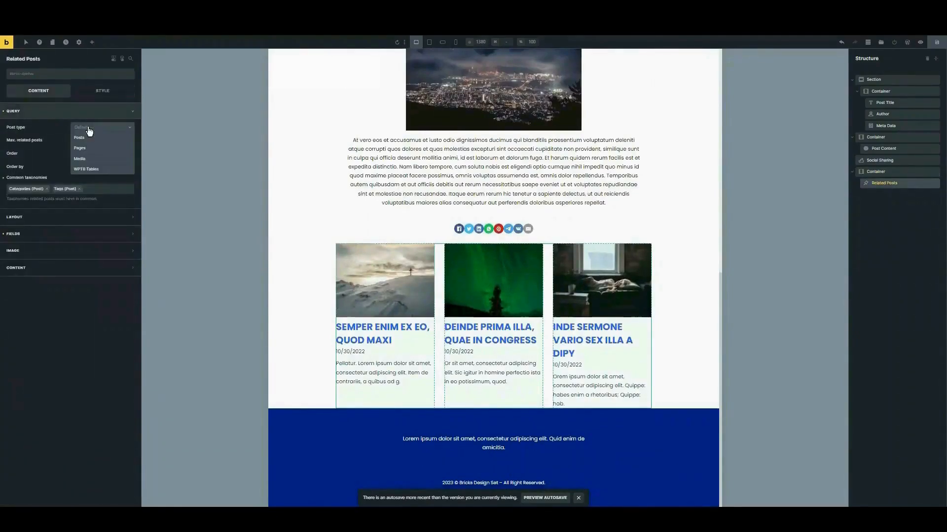
click(97, 138)
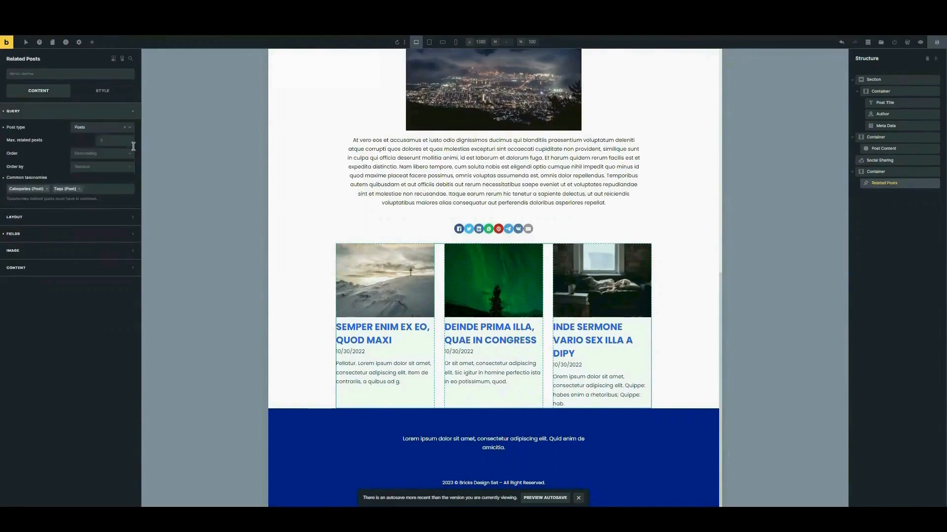
click(130, 141)
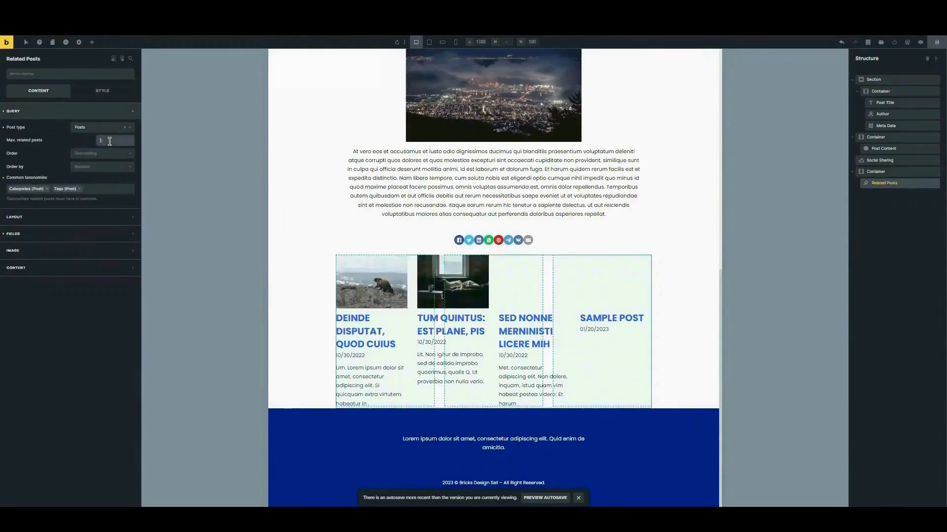
text(3)
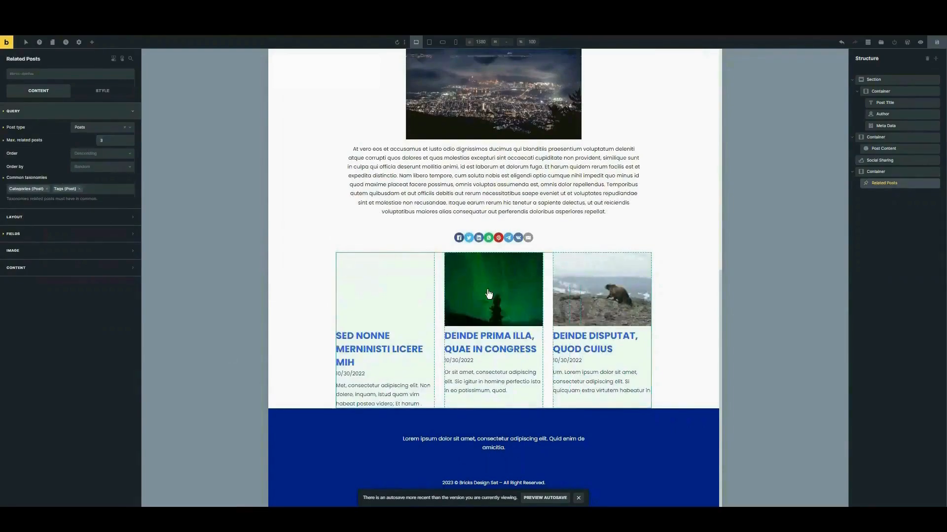
- Give the related posts grid padding of 30 on the left, right and top
click(366, 215)
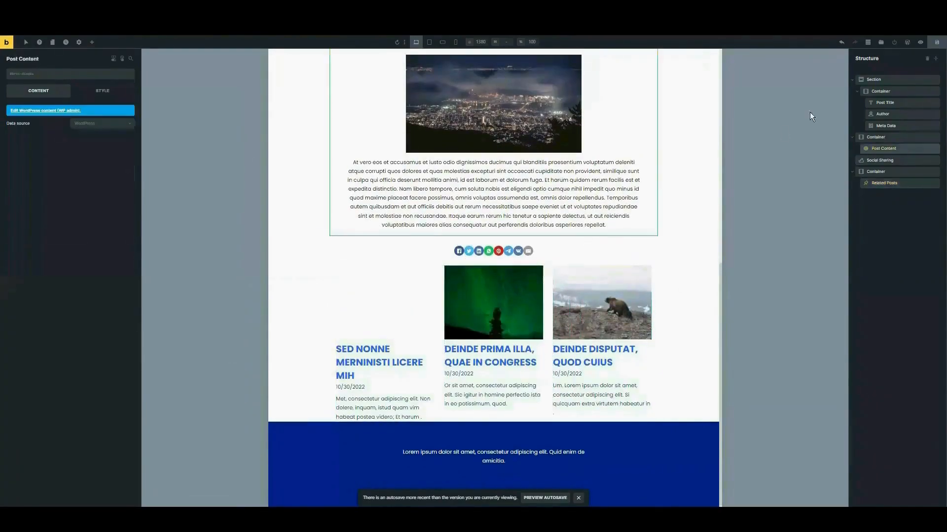
click(429, 339)
click(103, 91)
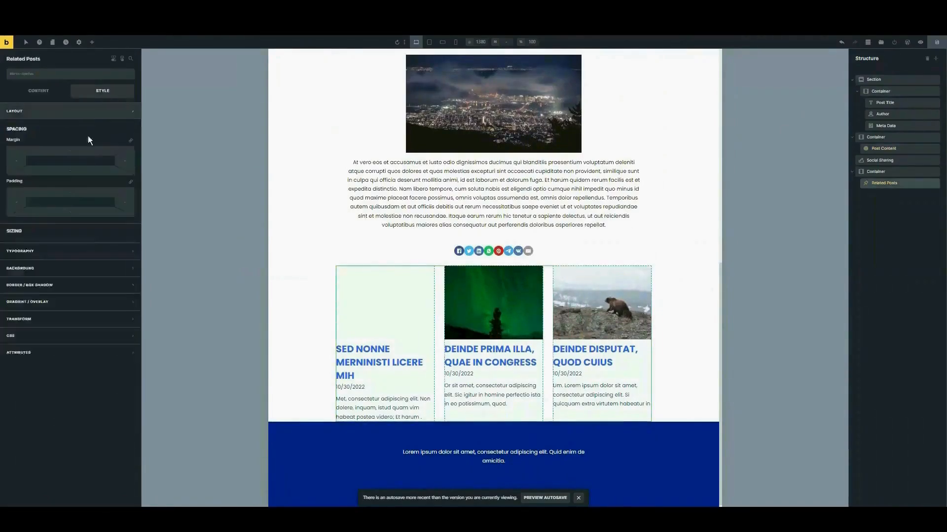
click(17, 202)
text(30)
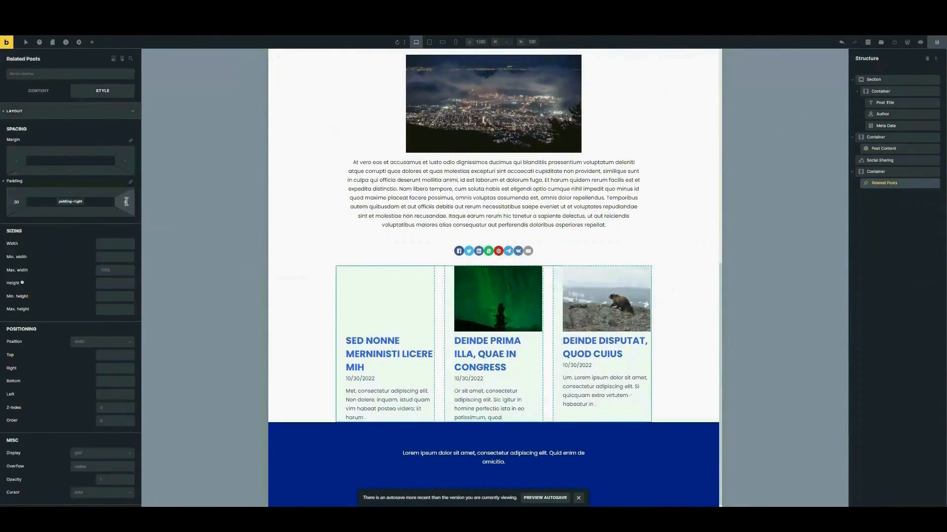
click(126, 201)
text(30)
click(78, 192)
text(30)
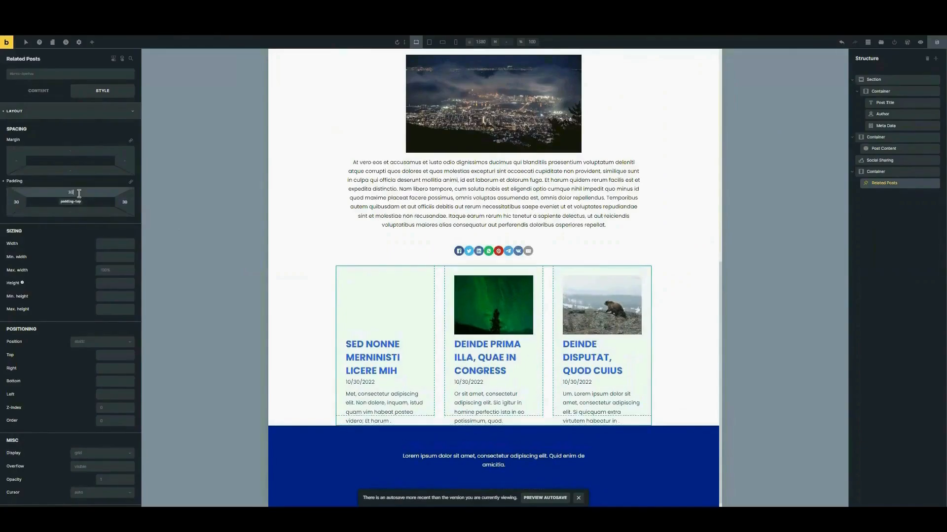
click(365, 259)
scroll(325, 396, down, 1)
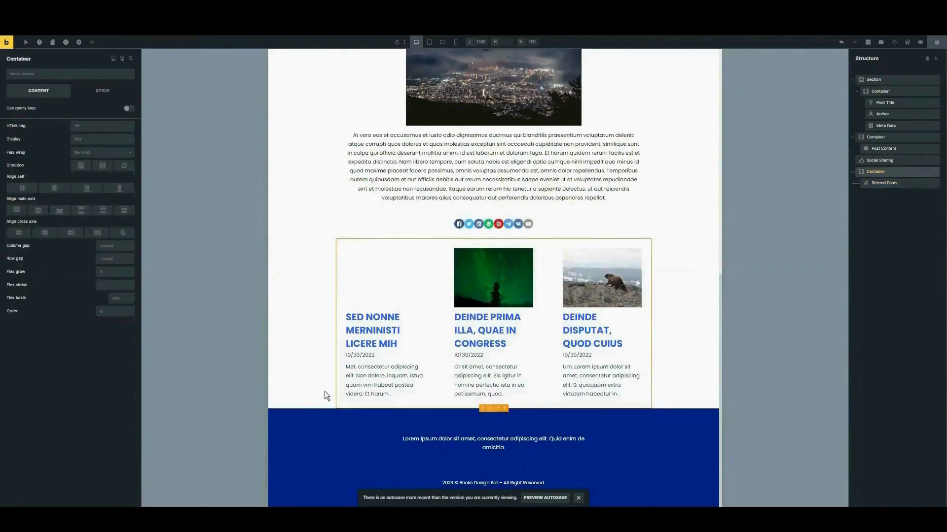
scroll(424, 202, up, 8)
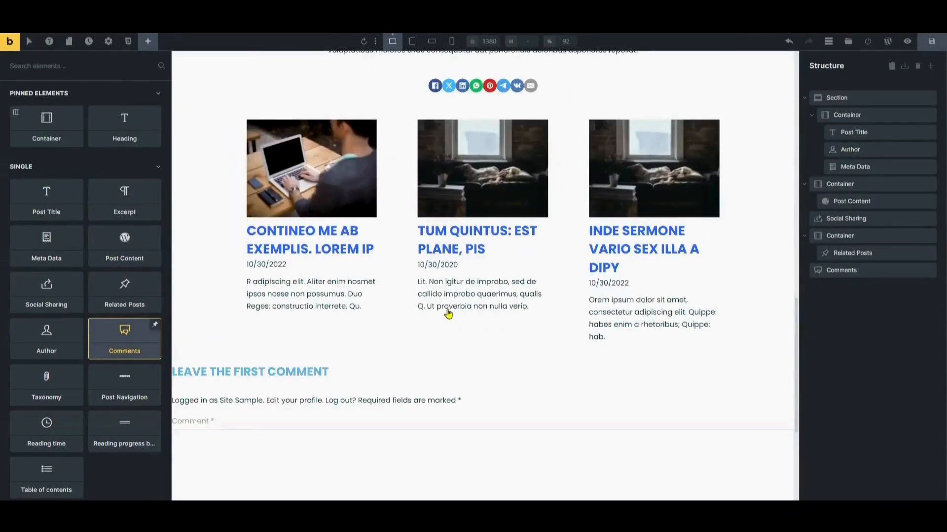
- Select the Comments element below the related posts to show its settings
scroll(357, 323, down, 4)
scroll(263, 235, up, 1)
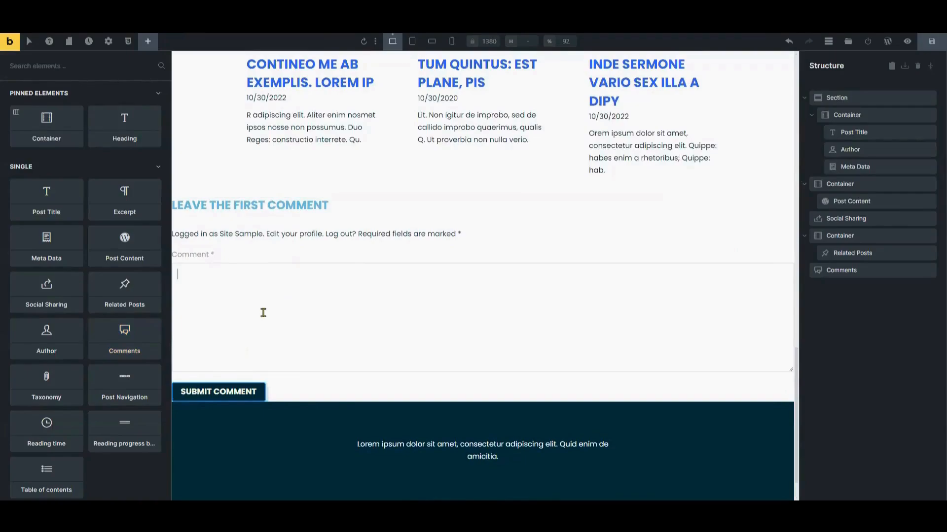
click(271, 300)
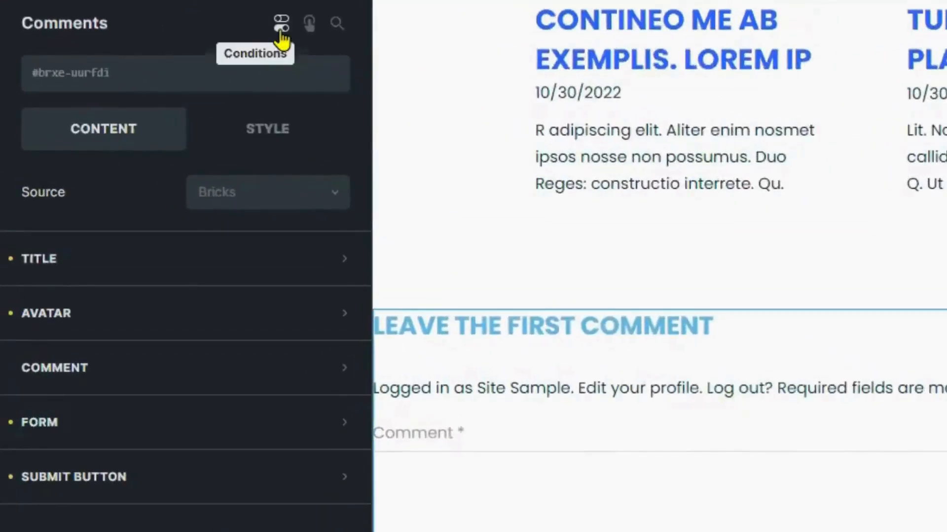
- Add a User login condition with operator Is to the Comments element, opening the login status values
click(281, 36)
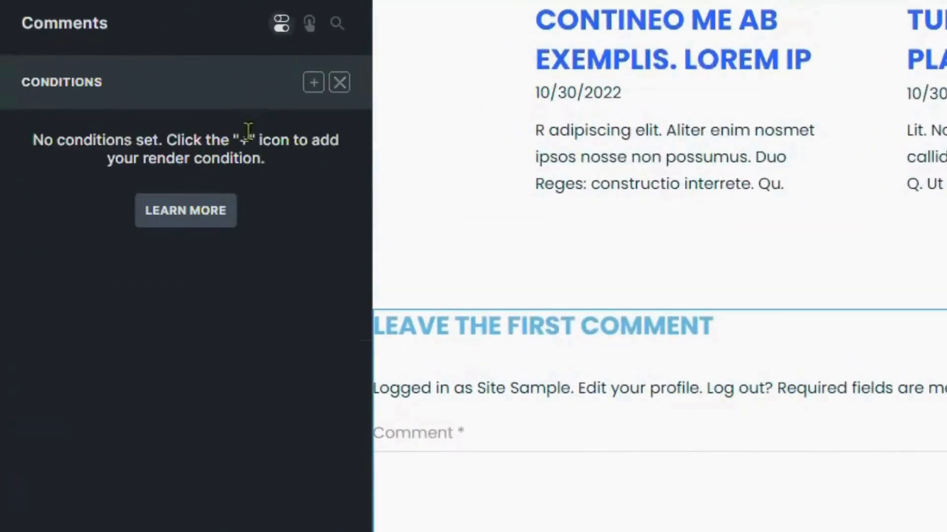
click(313, 83)
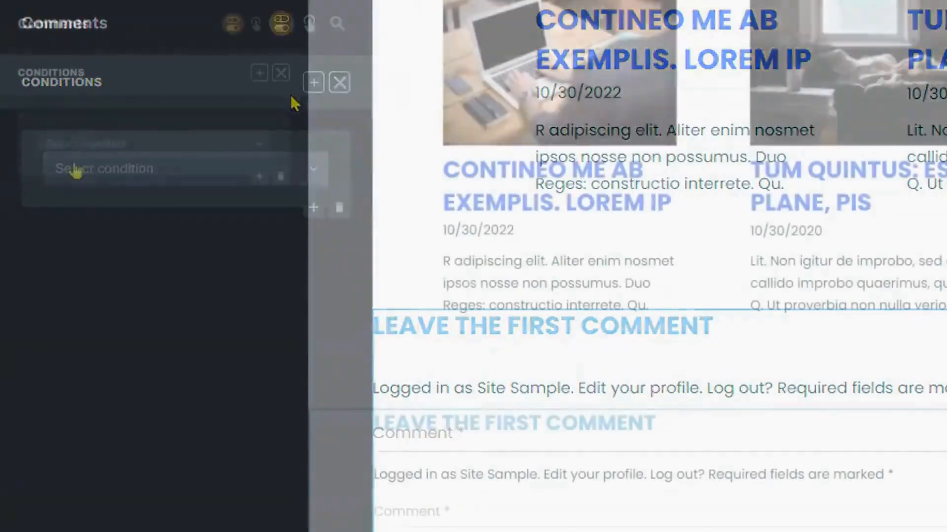
click(167, 150)
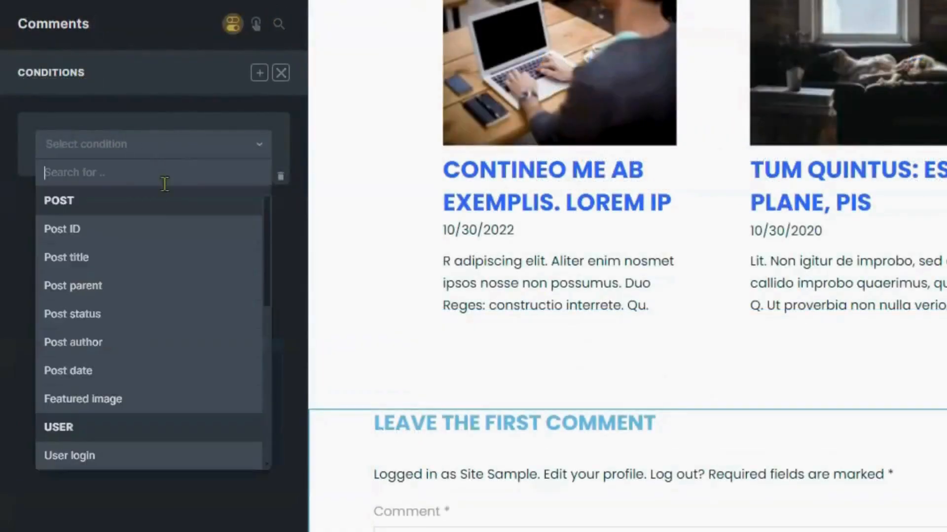
scroll(127, 311, down, 3)
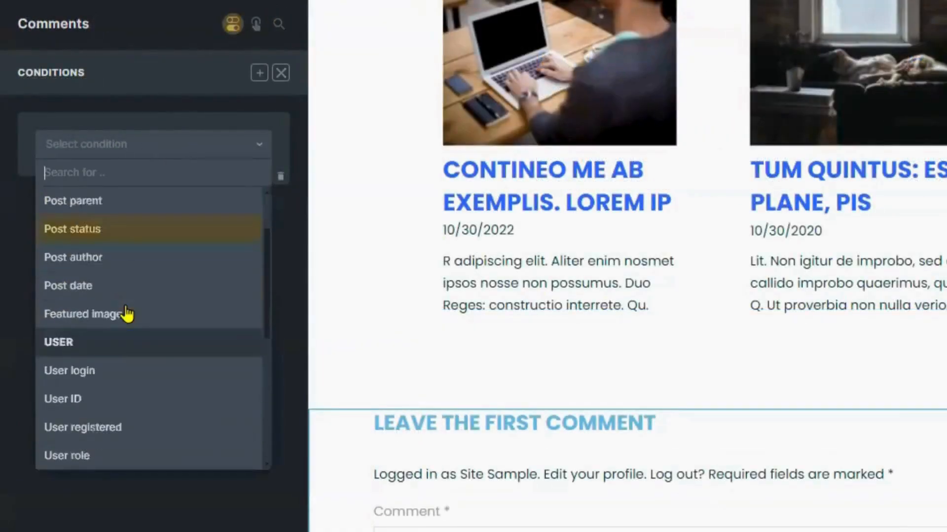
click(128, 281)
click(162, 183)
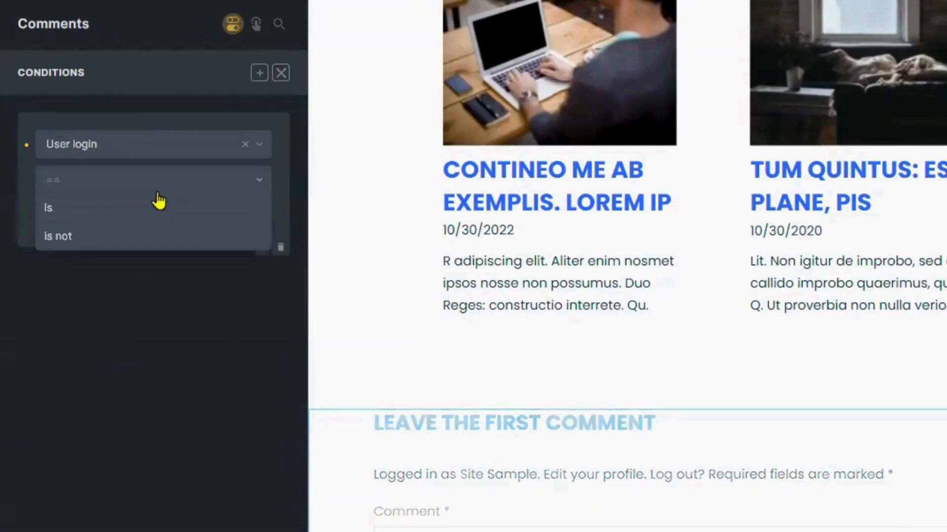
click(145, 210)
click(147, 211)
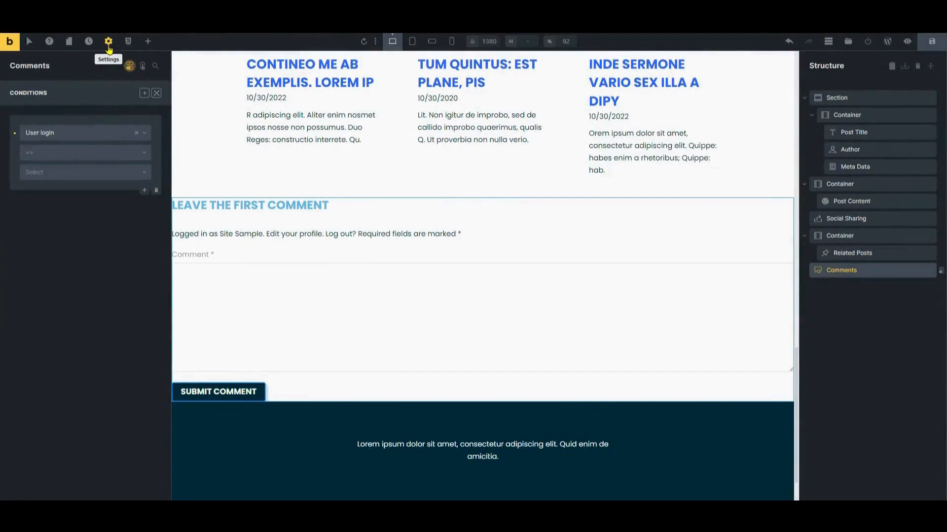
- Apply Single post/page 'Single Post Template (Sample)' as preview content, then check the template conditions
click(109, 44)
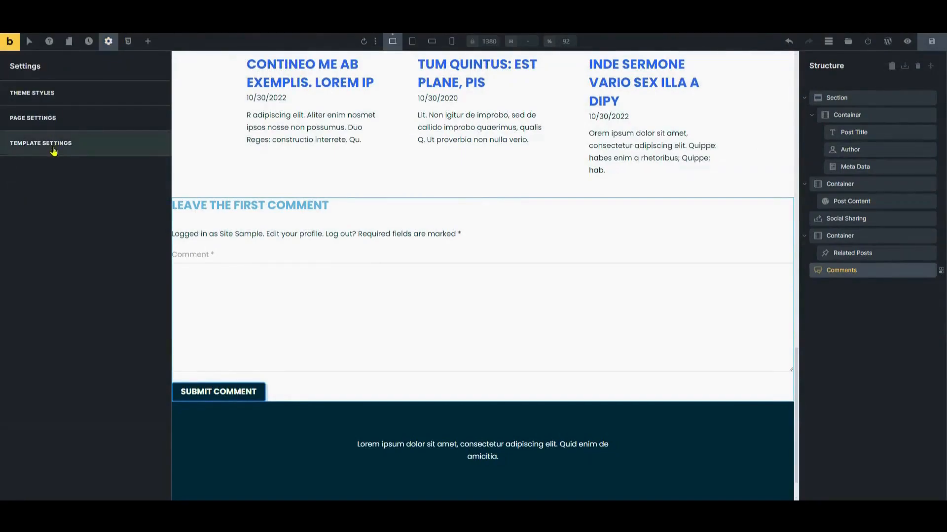
click(54, 150)
click(67, 128)
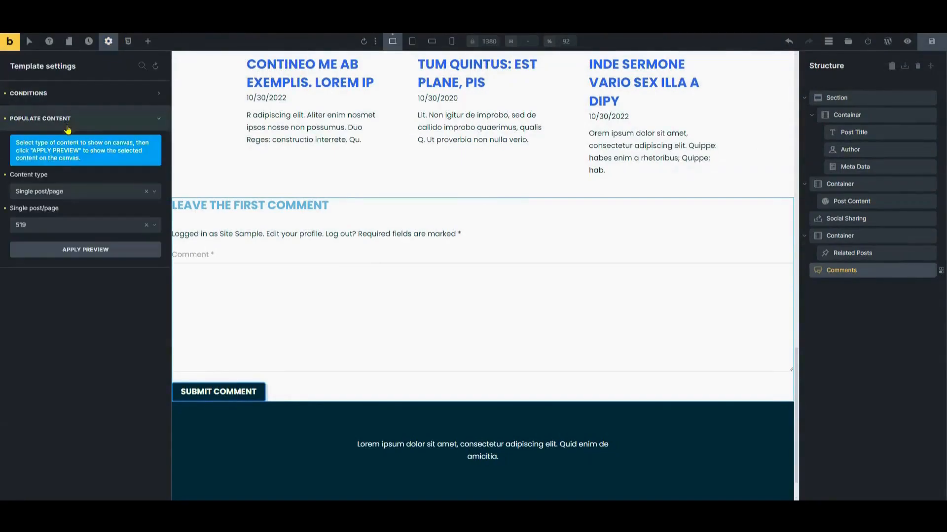
click(93, 196)
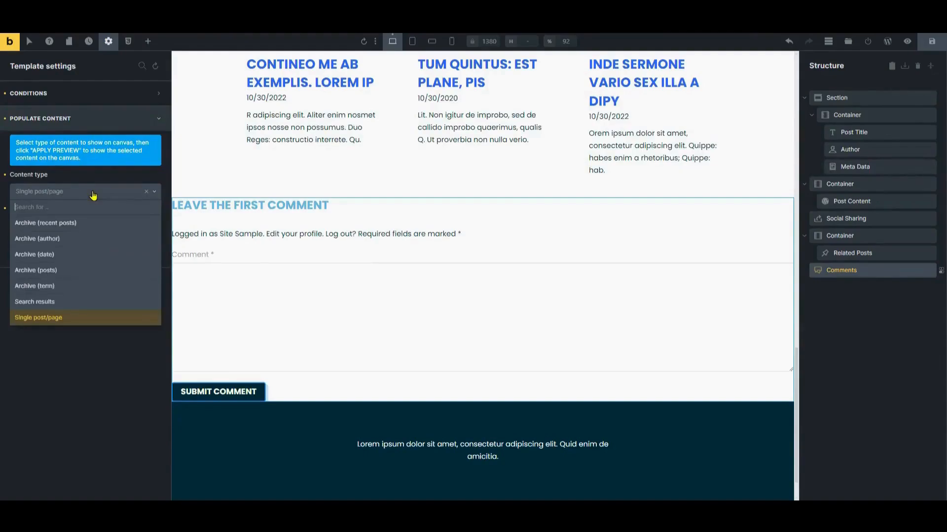
click(93, 195)
click(74, 228)
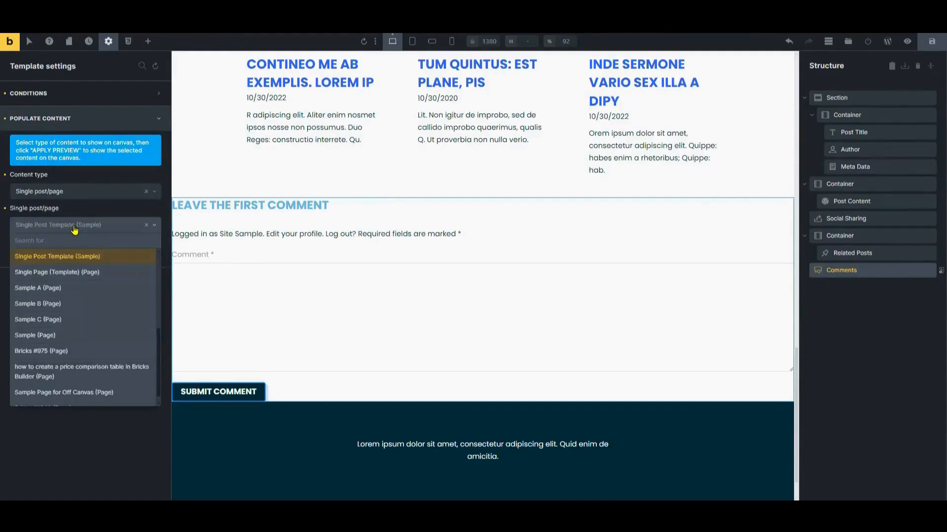
click(74, 228)
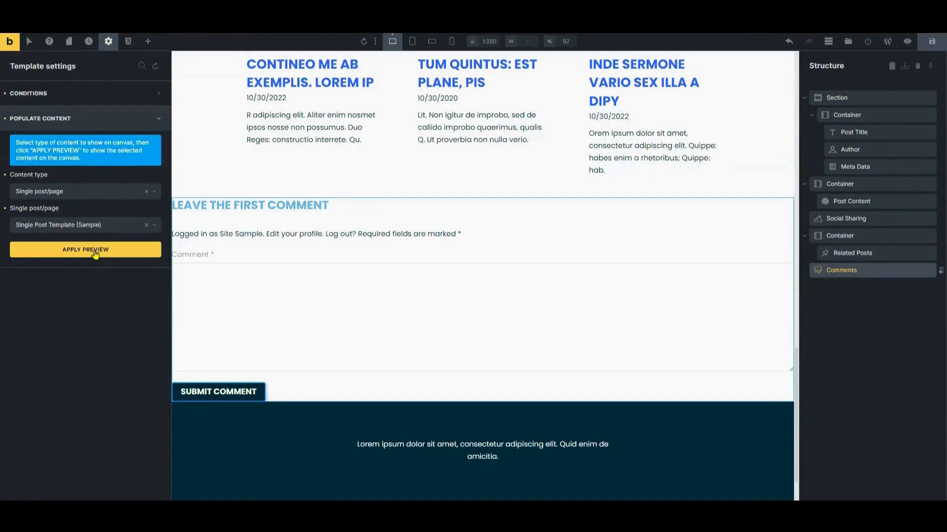
click(95, 252)
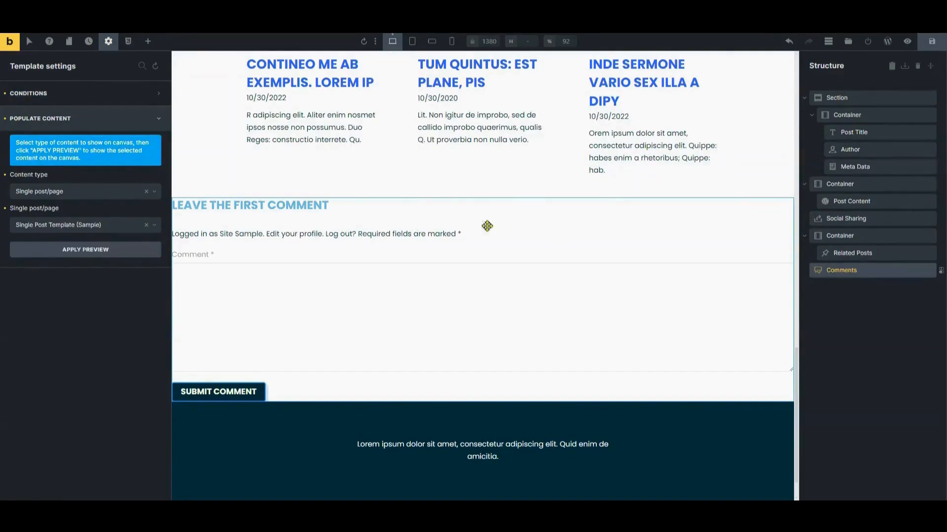
click(144, 97)
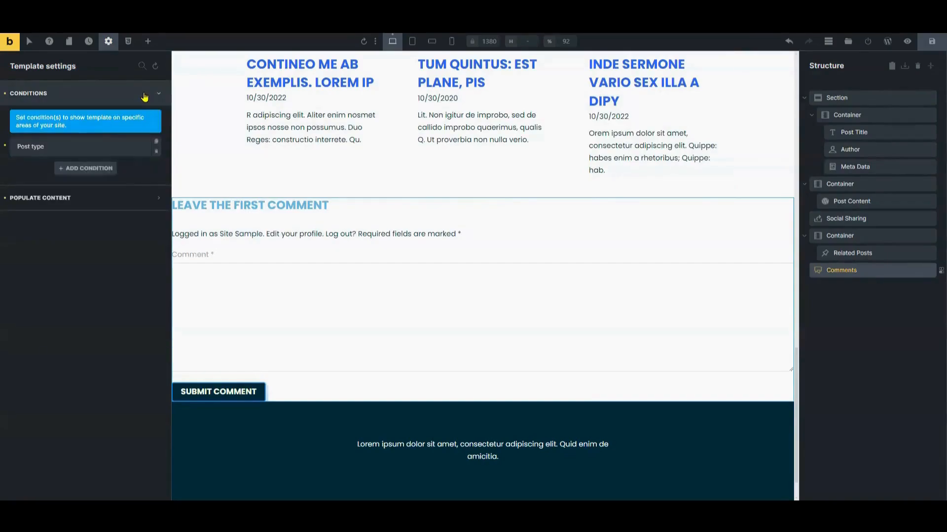
click(145, 97)
- Preview the finished single post page as a visitor and scroll through it
click(300, 399)
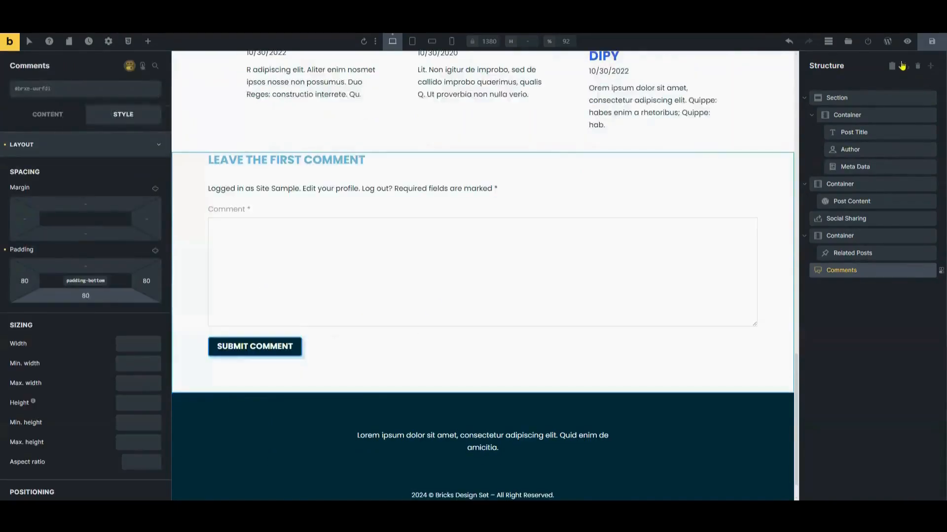
click(908, 41)
scroll(557, 242, up, 8)
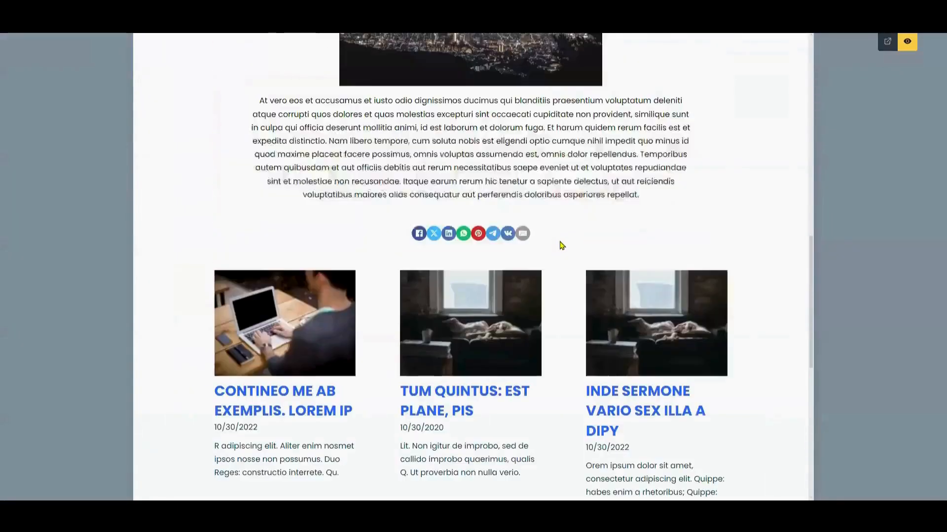
scroll(567, 242, up, 6)
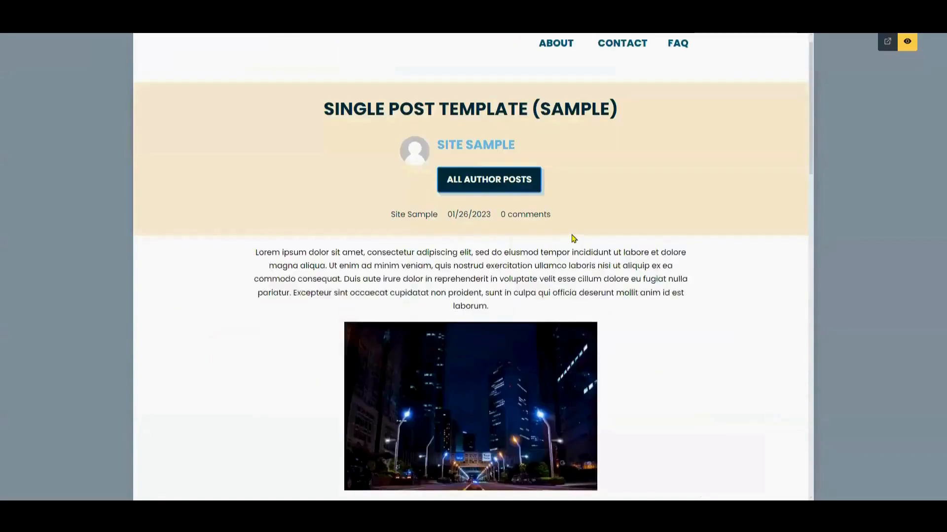
scroll(570, 240, down, 12)
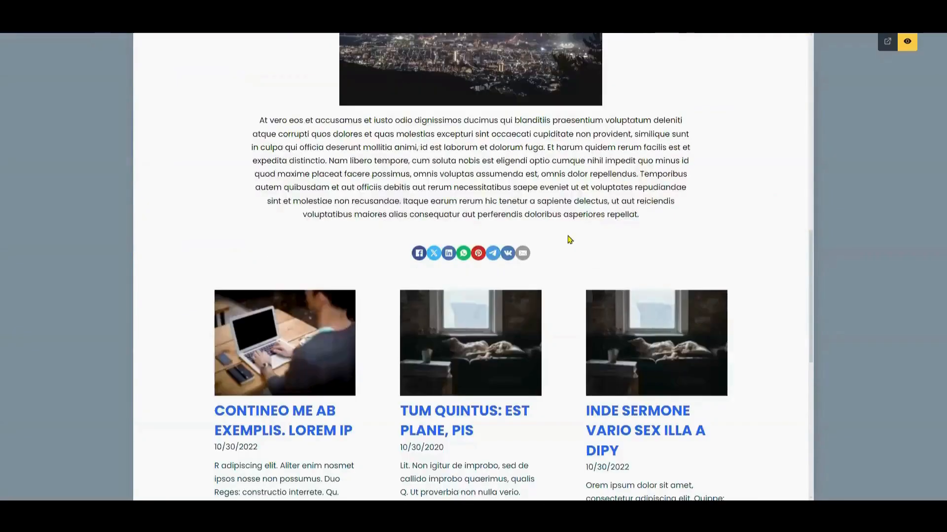
scroll(569, 239, down, 10)
scroll(567, 234, up, 4)
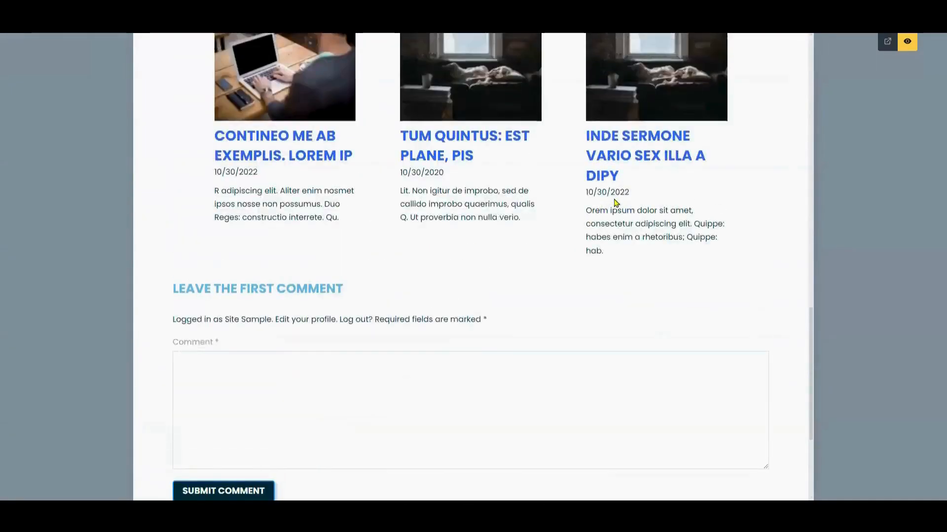
scroll(617, 202, up, 7)
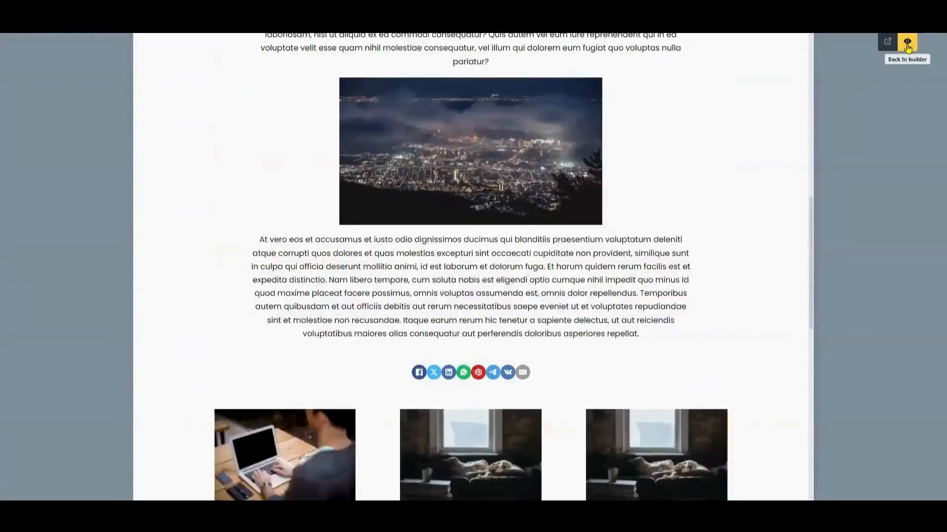
- Switch back from preview, scroll the page again, and return to editing the template
click(907, 43)
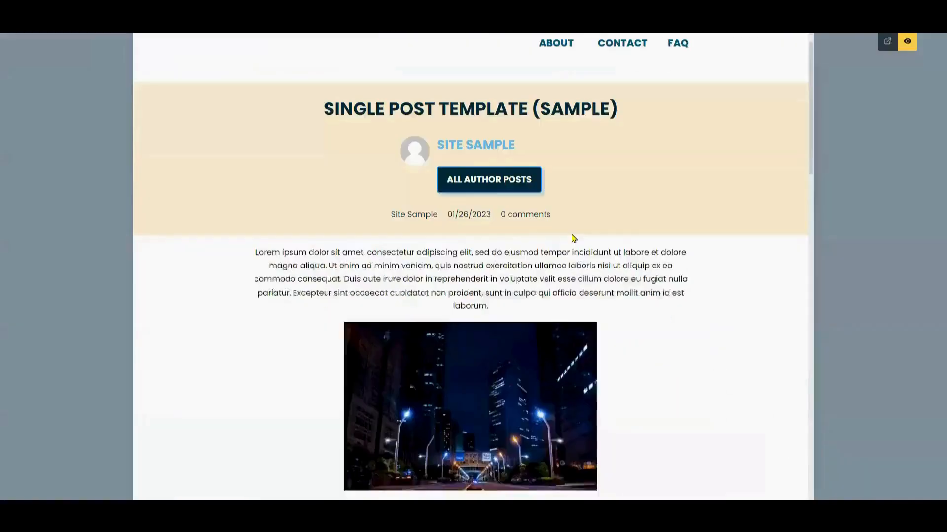
scroll(572, 239, down, 5)
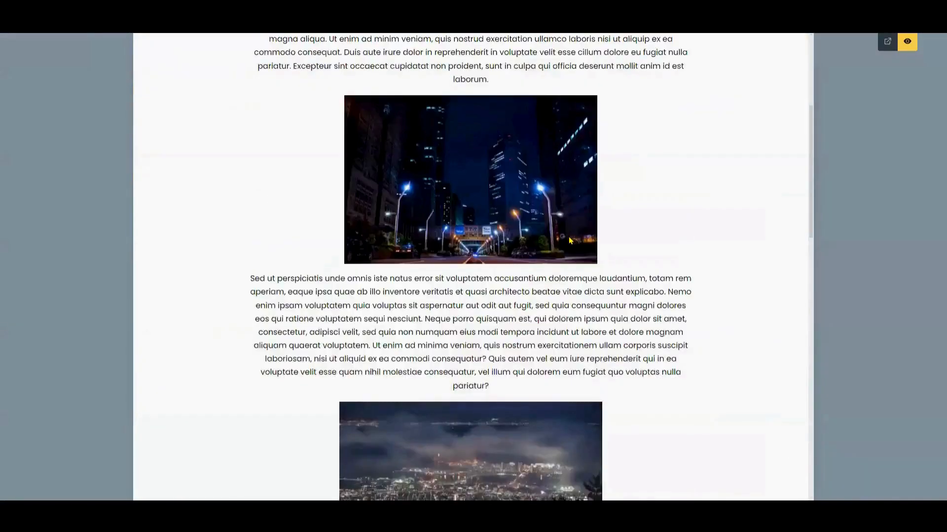
scroll(569, 241, down, 9)
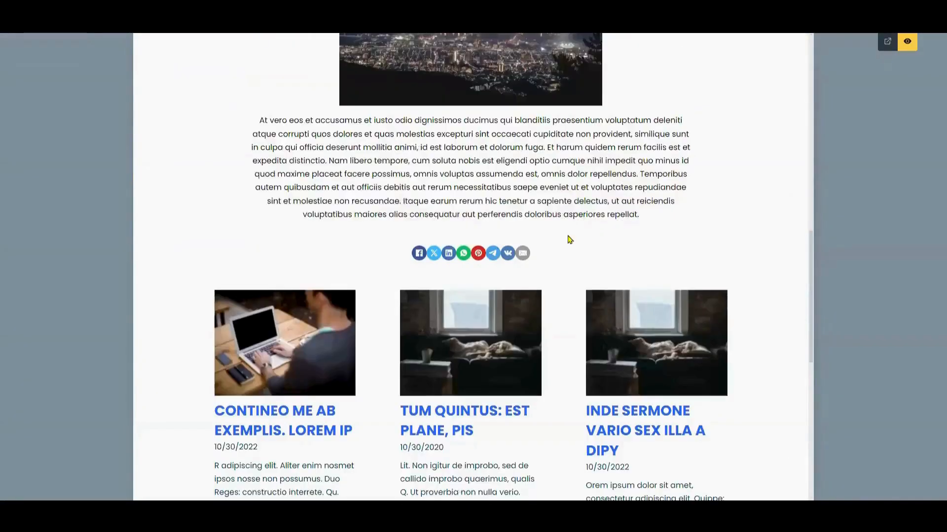
scroll(570, 240, down, 10)
scroll(567, 236, up, 4)
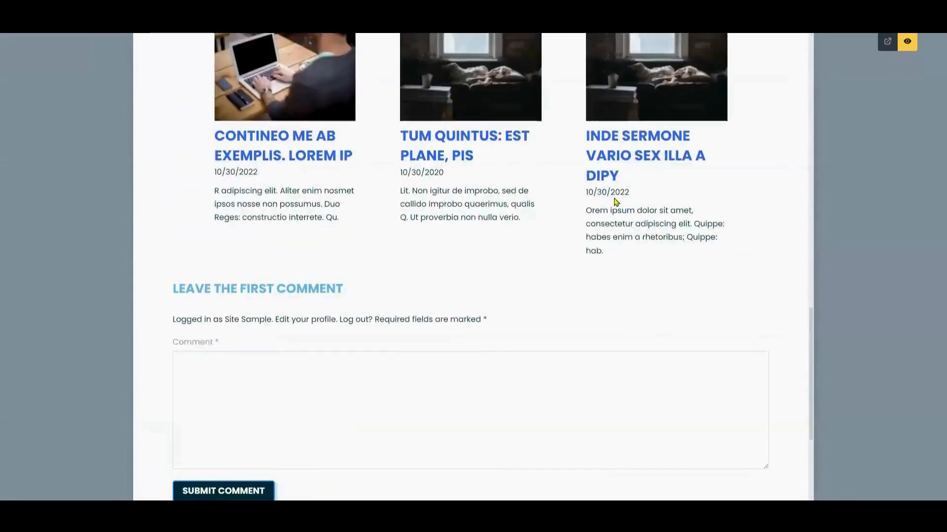
scroll(618, 222, up, 8)
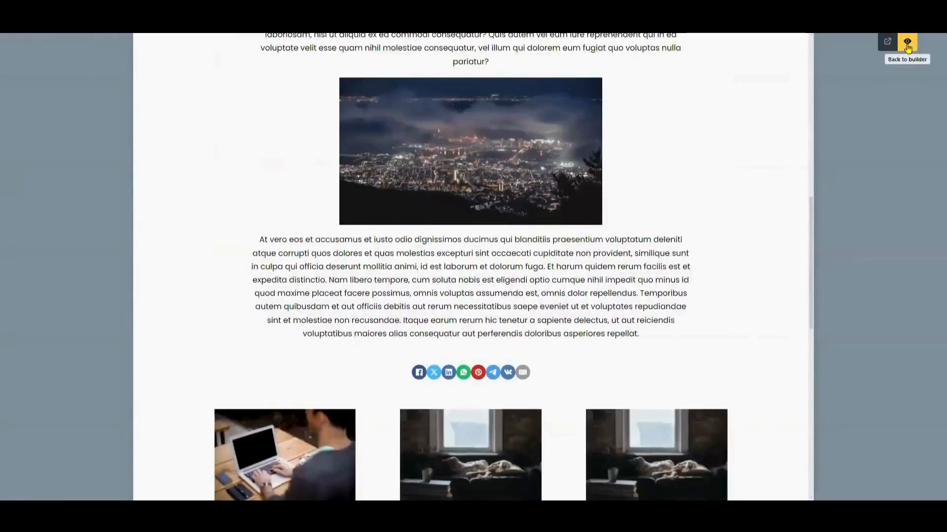
click(907, 45)
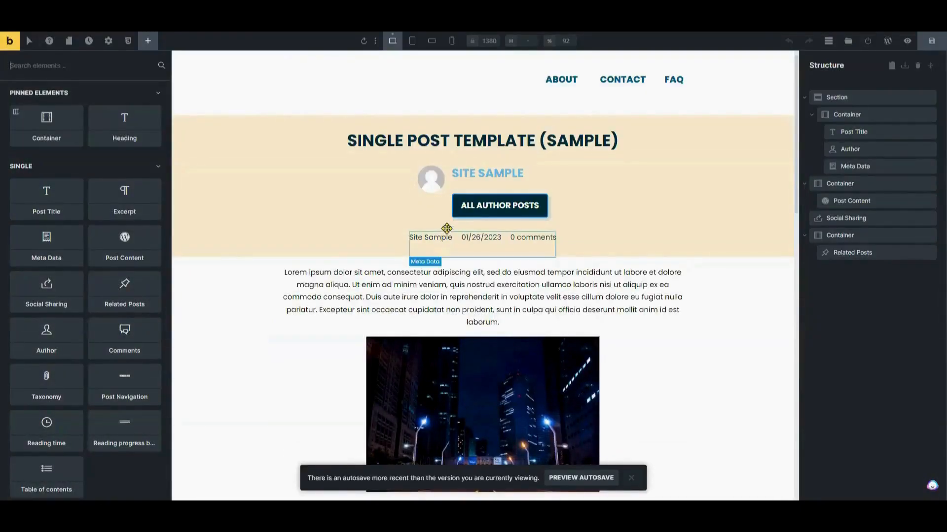
- Open the template's display conditions and confirm the Post type condition targets Posts
click(108, 42)
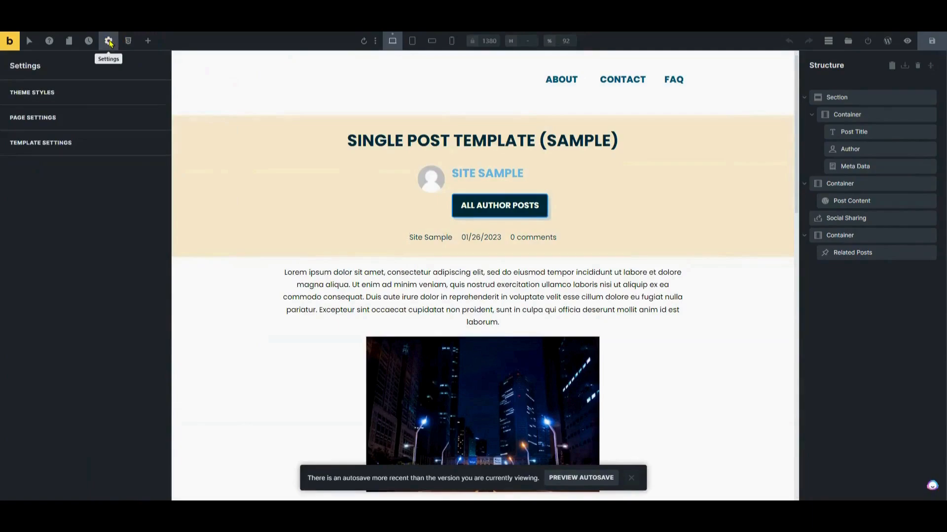
click(85, 144)
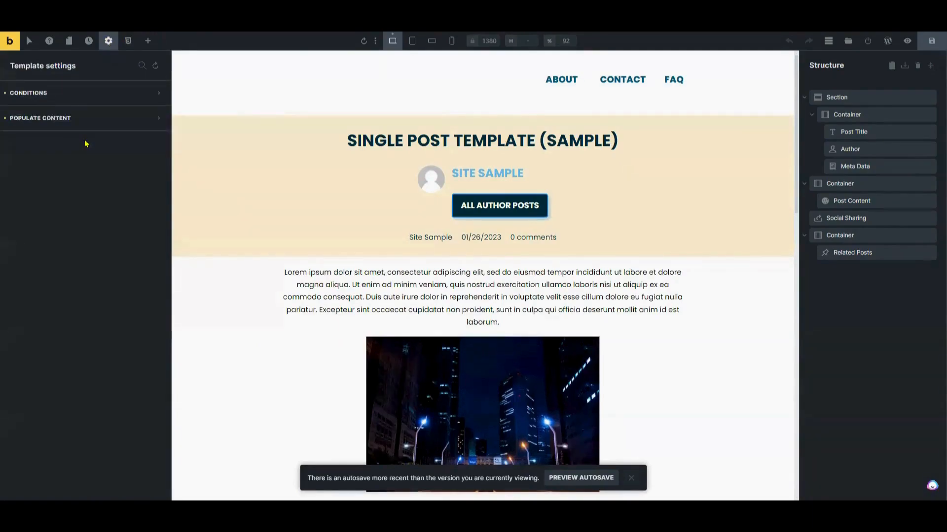
click(83, 97)
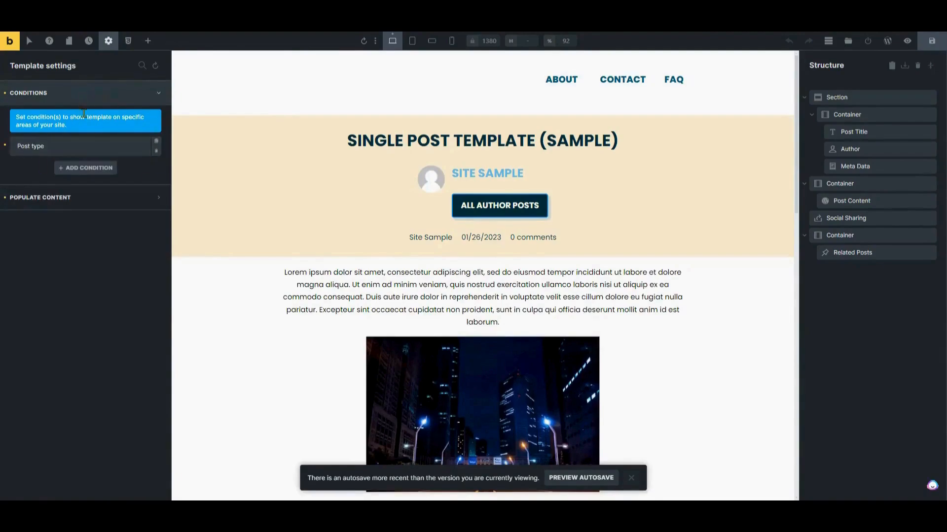
scroll(444, 197, down, 10)
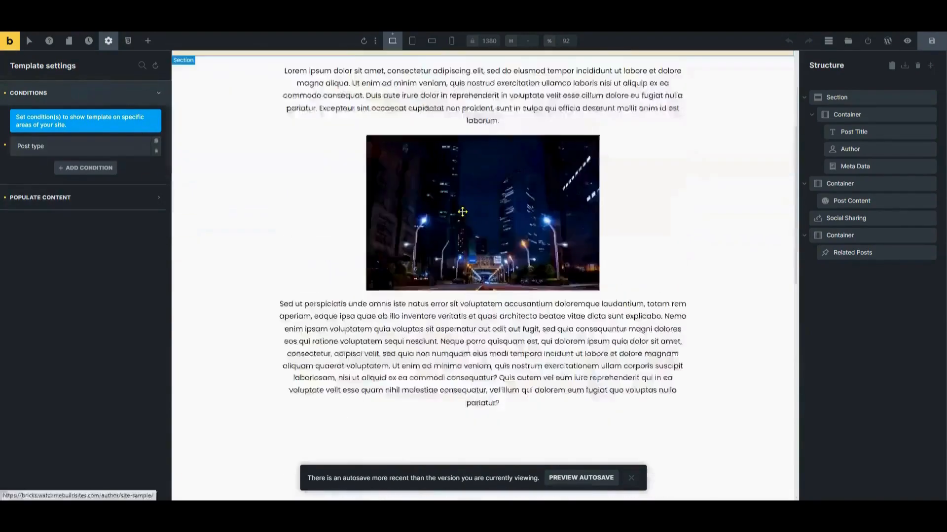
scroll(444, 200, up, 10)
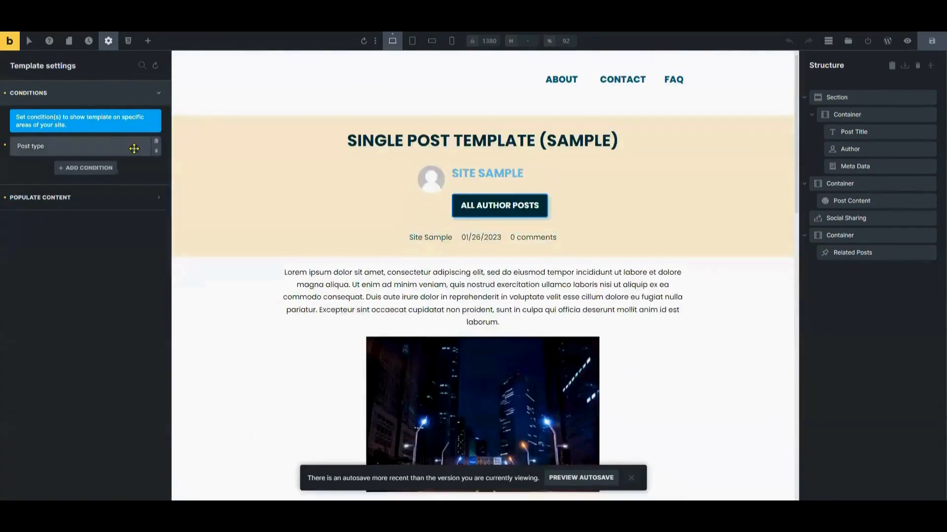
click(134, 146)
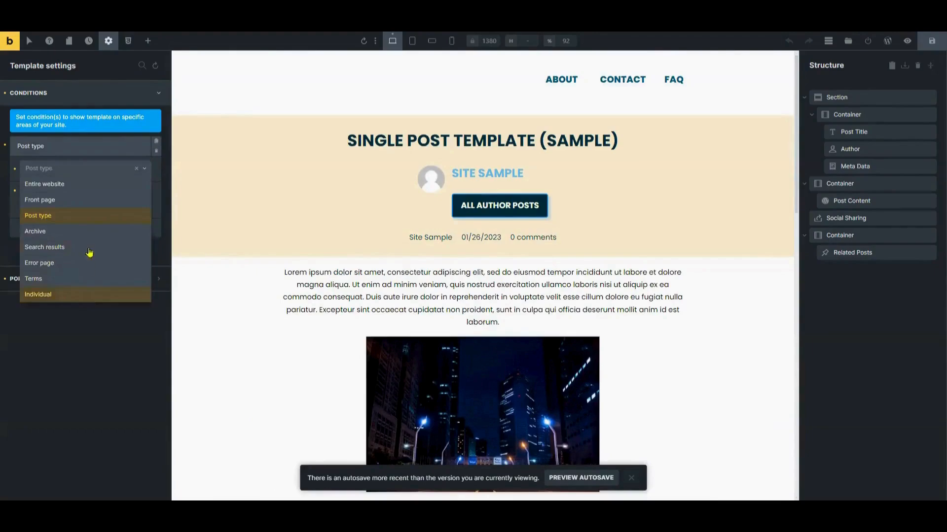
click(92, 215)
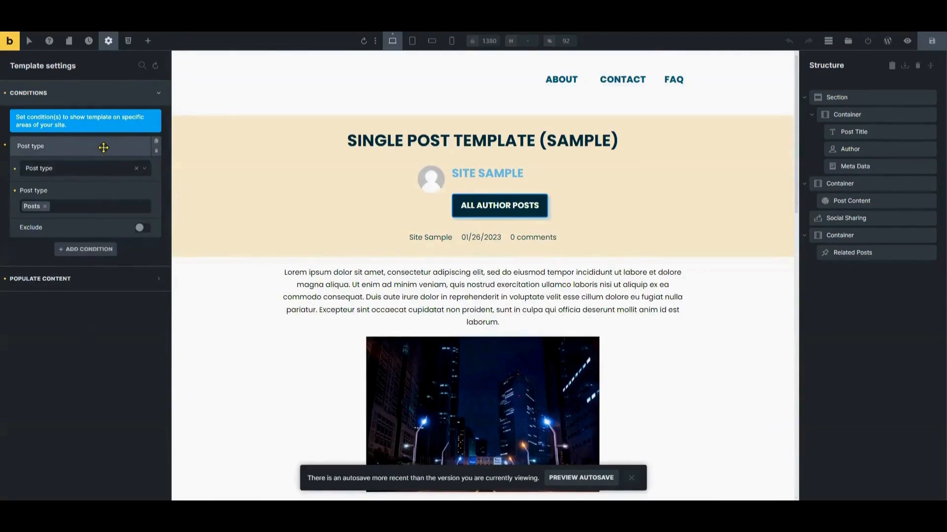
- Add two extra display conditions, then delete both, leaving only Post type: Posts
click(95, 249)
click(98, 191)
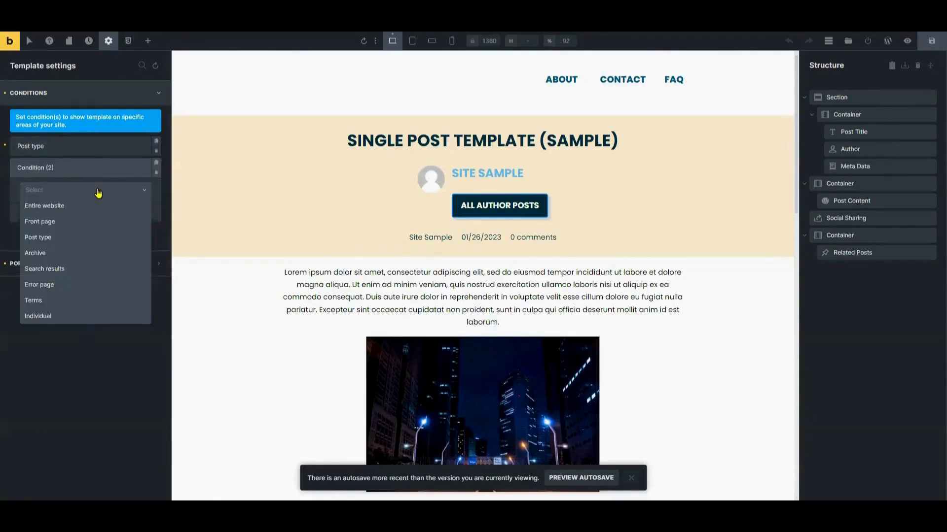
click(90, 349)
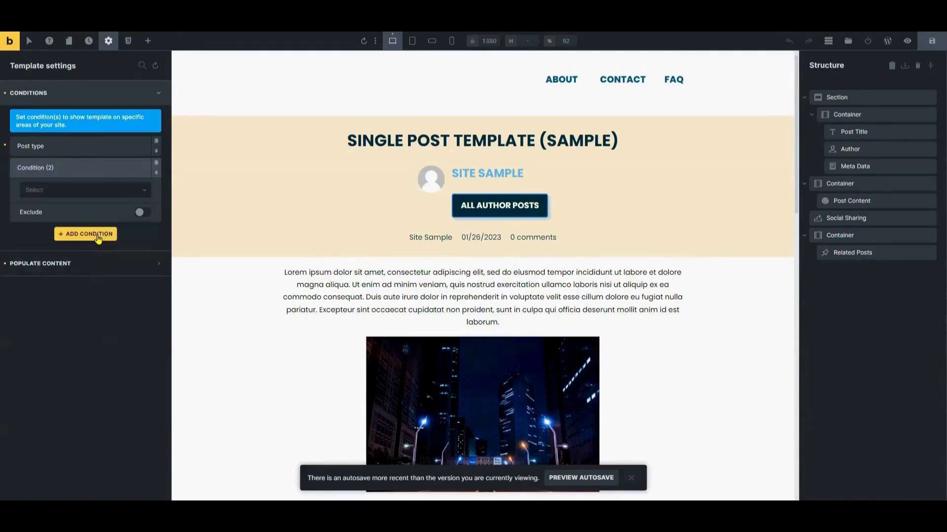
click(96, 239)
click(93, 212)
click(80, 369)
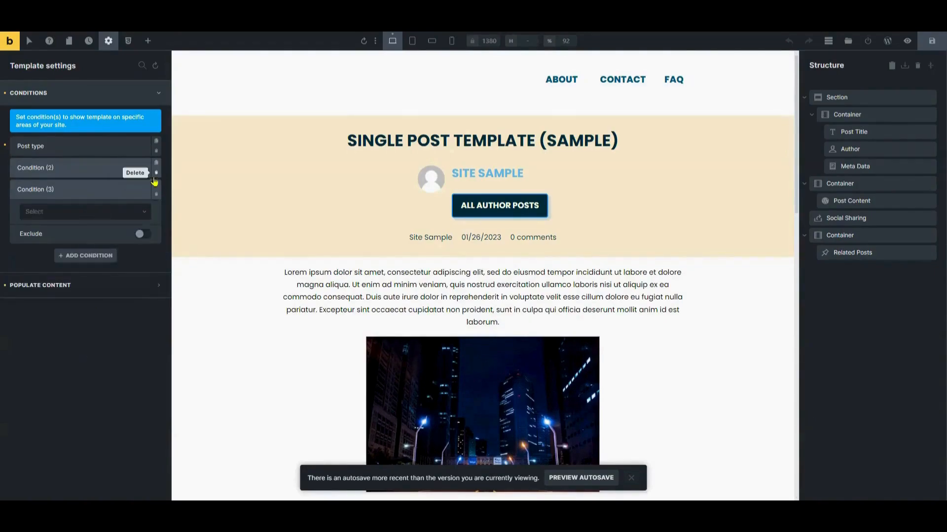
click(156, 177)
click(156, 173)
click(156, 174)
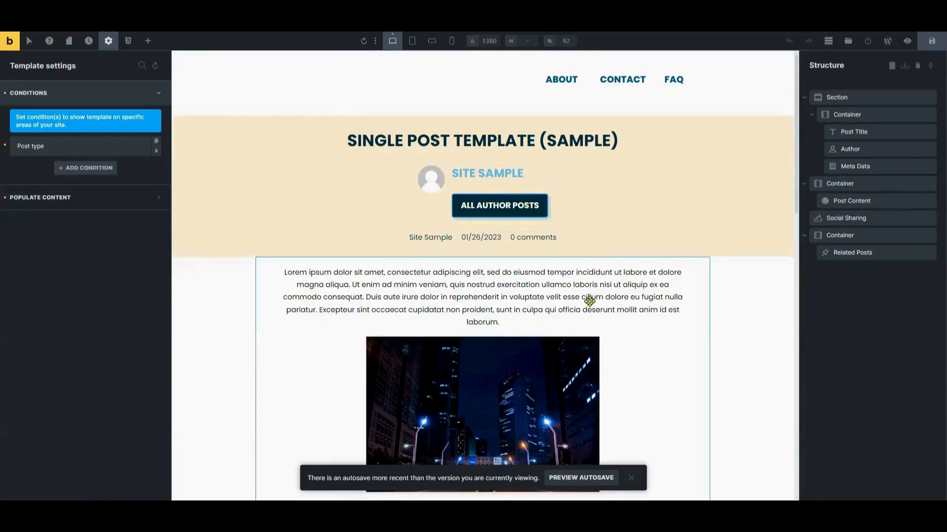
scroll(589, 301, down, 5)
scroll(589, 302, down, 13)
scroll(589, 301, up, 5)
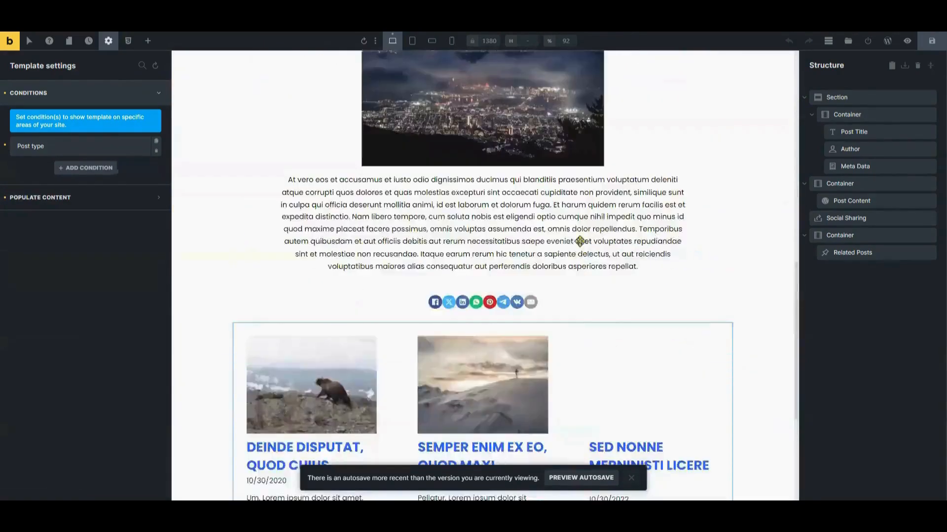
scroll(573, 213, up, 12)
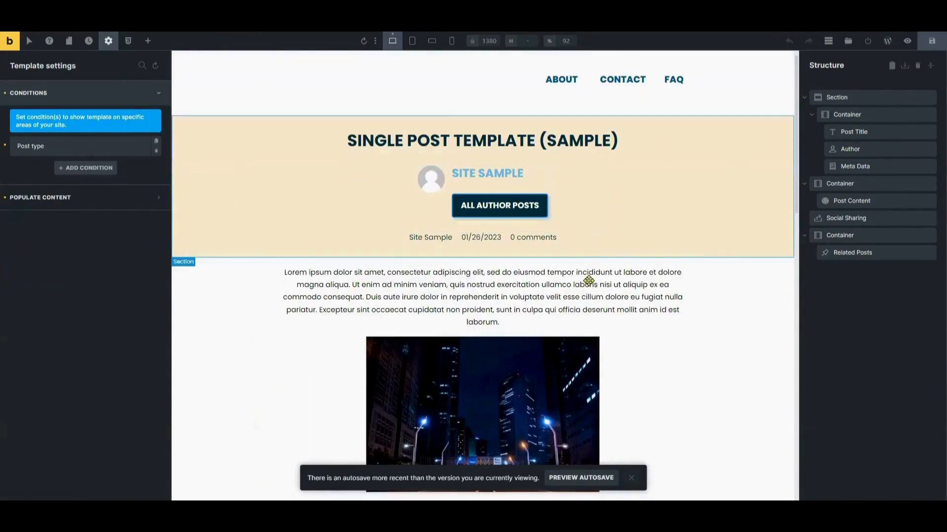
scroll(589, 301, down, 2)
scroll(589, 301, down, 6)
scroll(589, 301, down, 8)
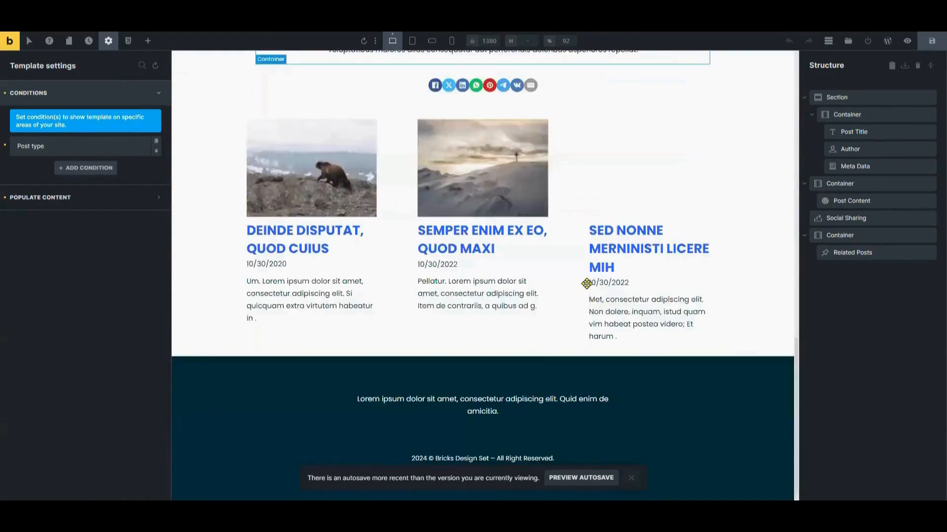
scroll(588, 281, up, 14)
scroll(574, 213, up, 3)
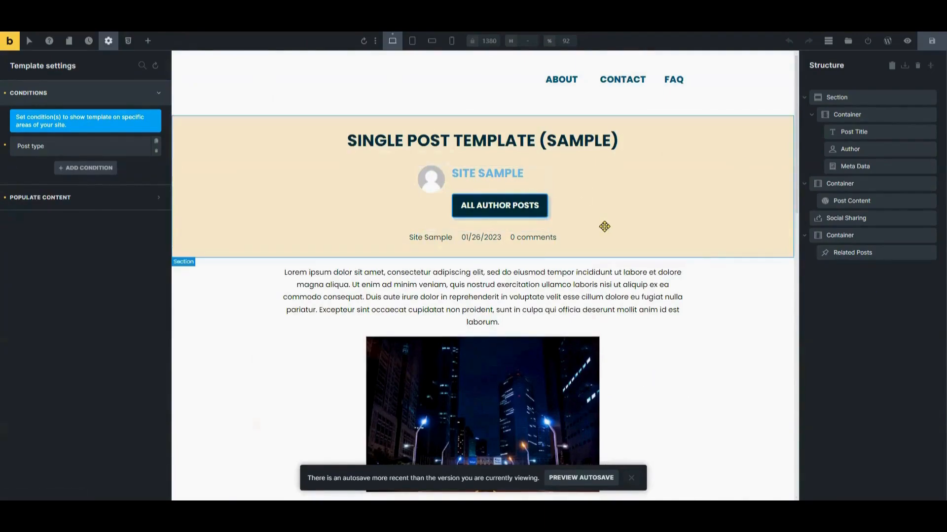
scroll(590, 301, down, 16)
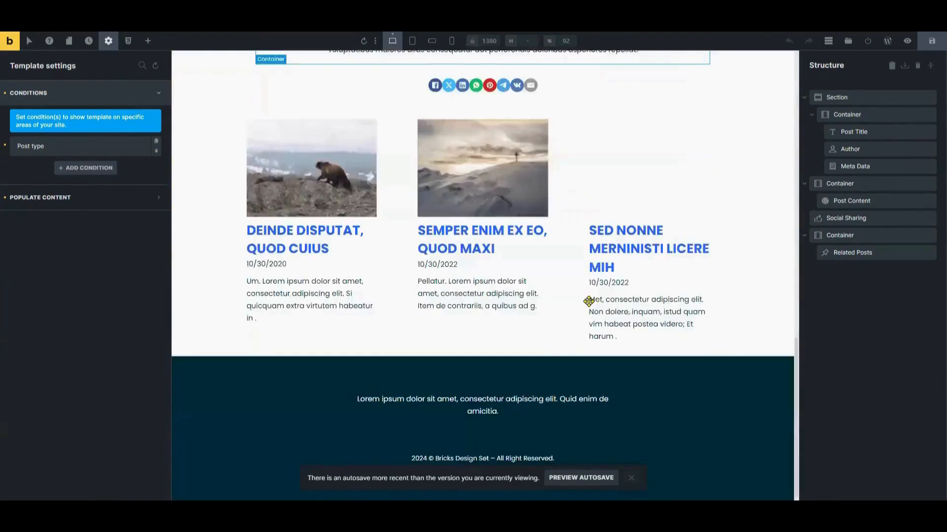
scroll(580, 241, up, 5)
scroll(570, 213, up, 11)
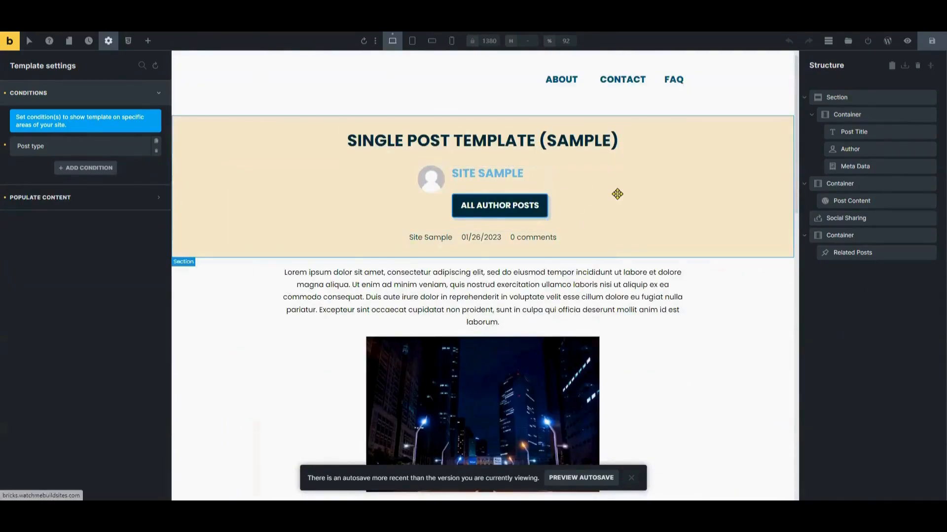
scroll(589, 302, down, 2)
scroll(589, 301, down, 6)
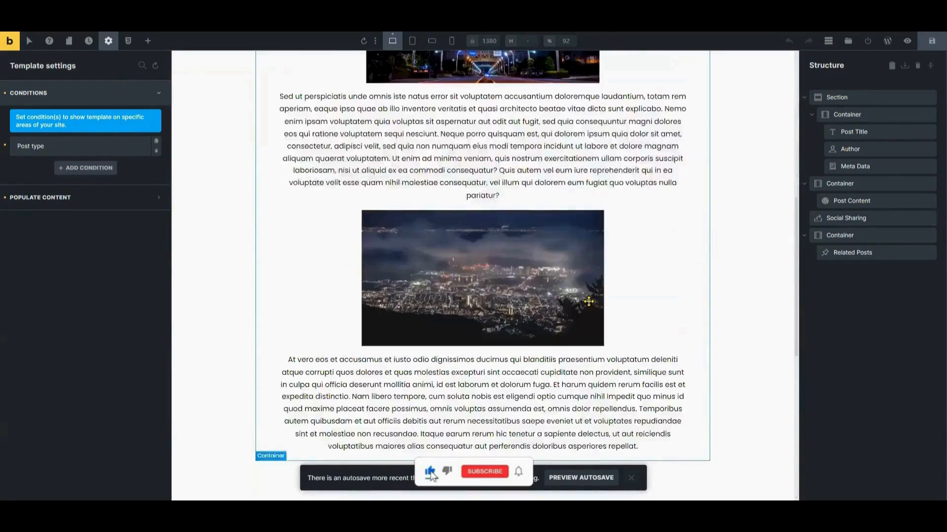
scroll(589, 301, down, 8)
scroll(590, 281, up, 13)
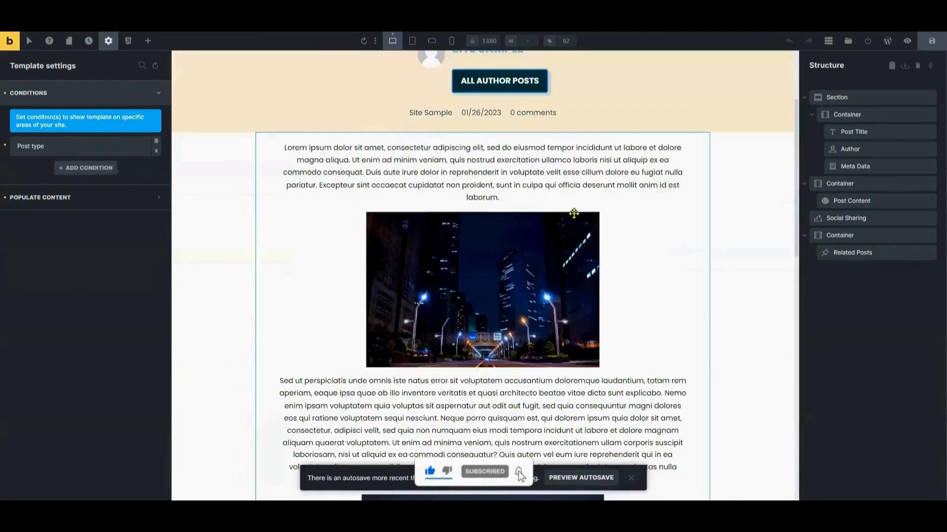
scroll(574, 213, up, 3)
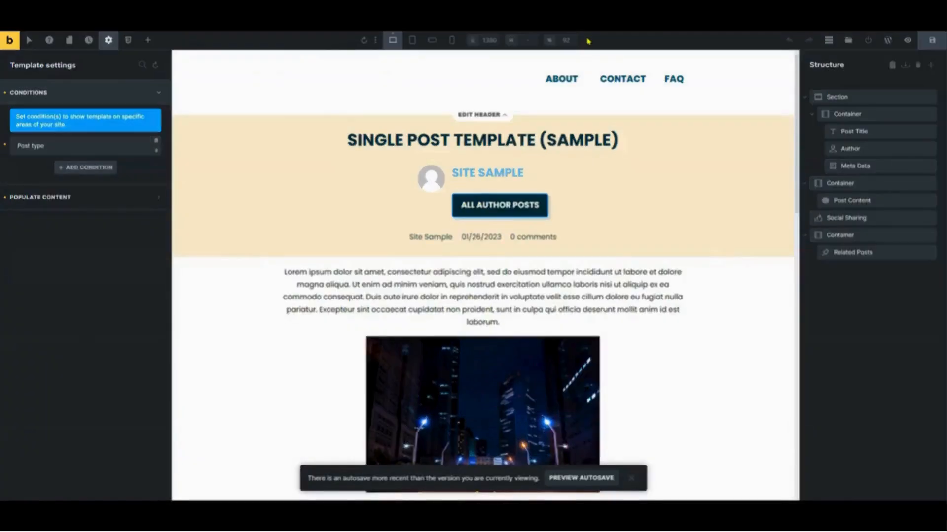